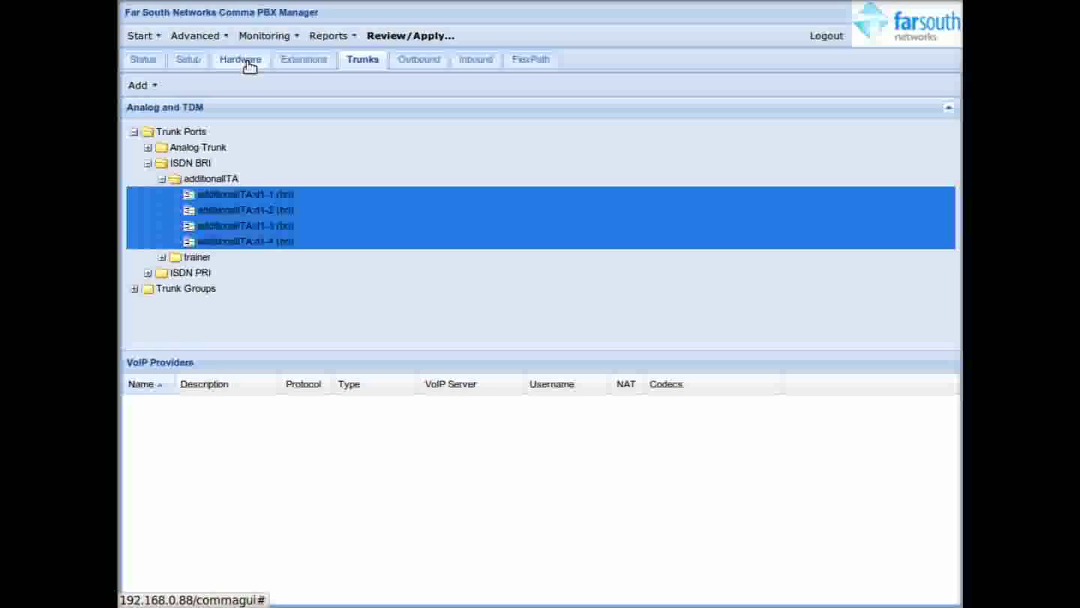
click(249, 65)
double_click(288, 177)
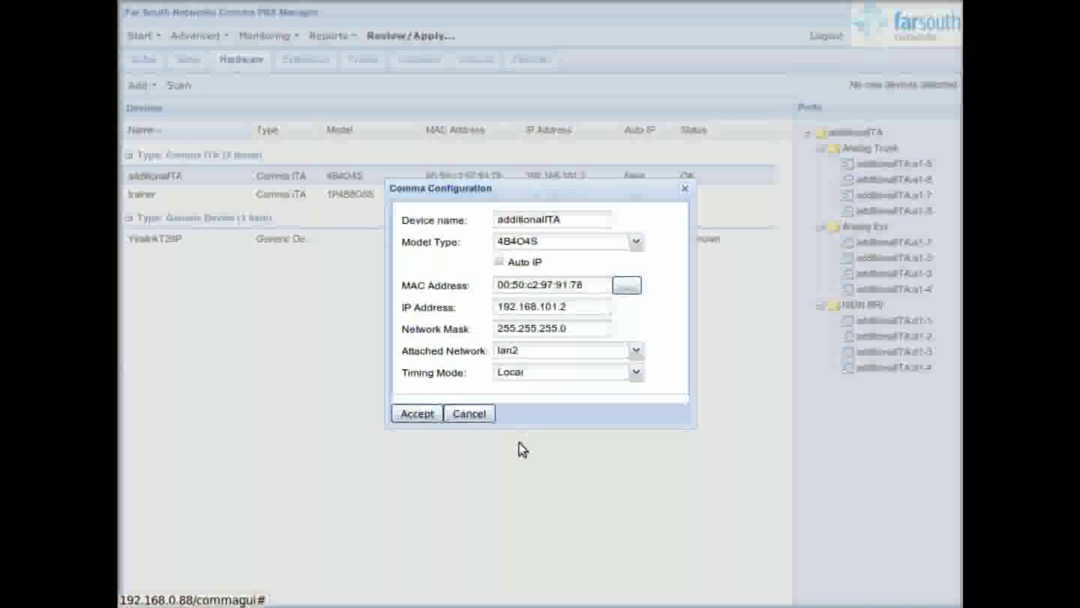
click(485, 420)
double_click(912, 340)
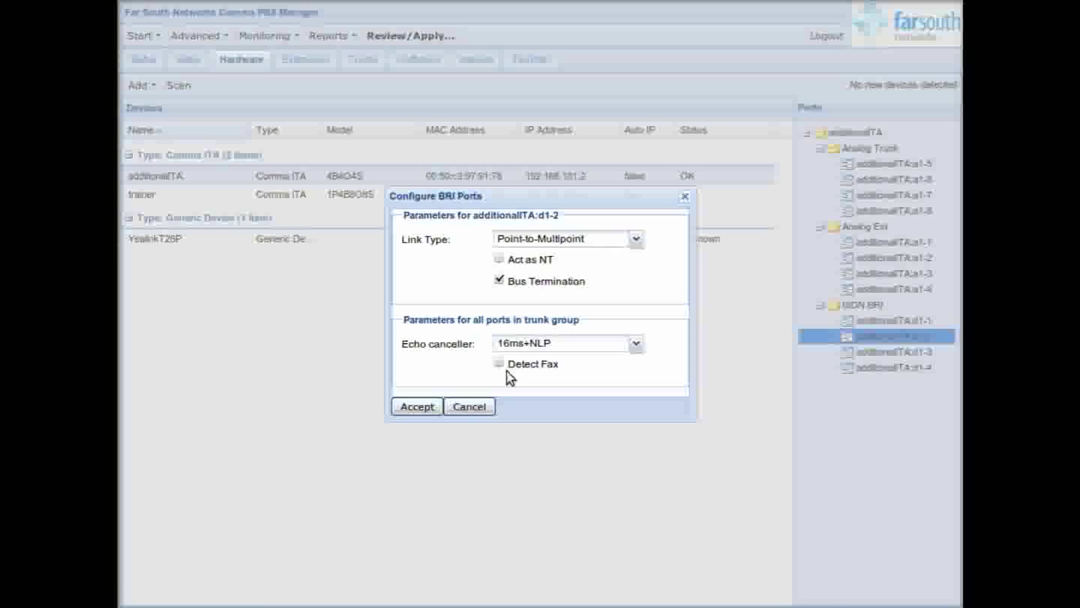
click(638, 346)
click(639, 348)
click(467, 407)
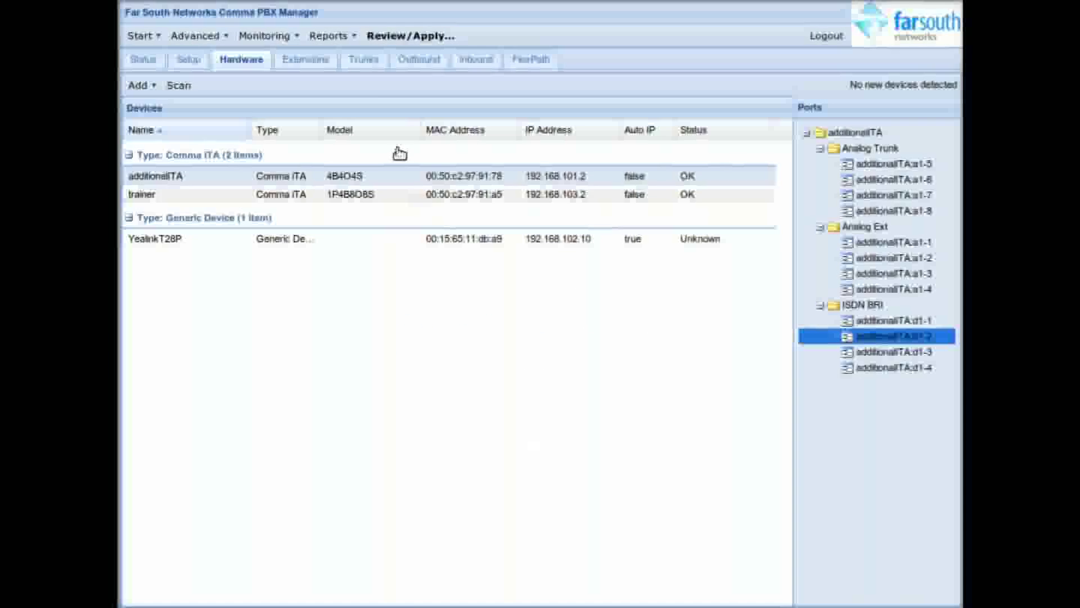
click(362, 60)
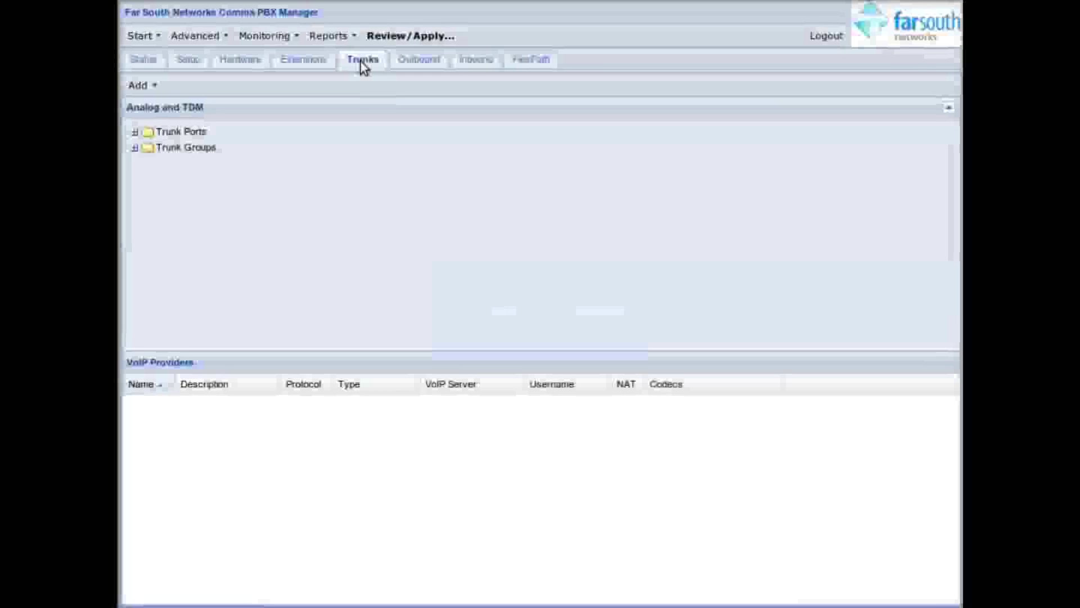
Step: Expand the ISDN PRI, bri and analog trunk groups to inspect their trainer ports
click(135, 147)
click(148, 163)
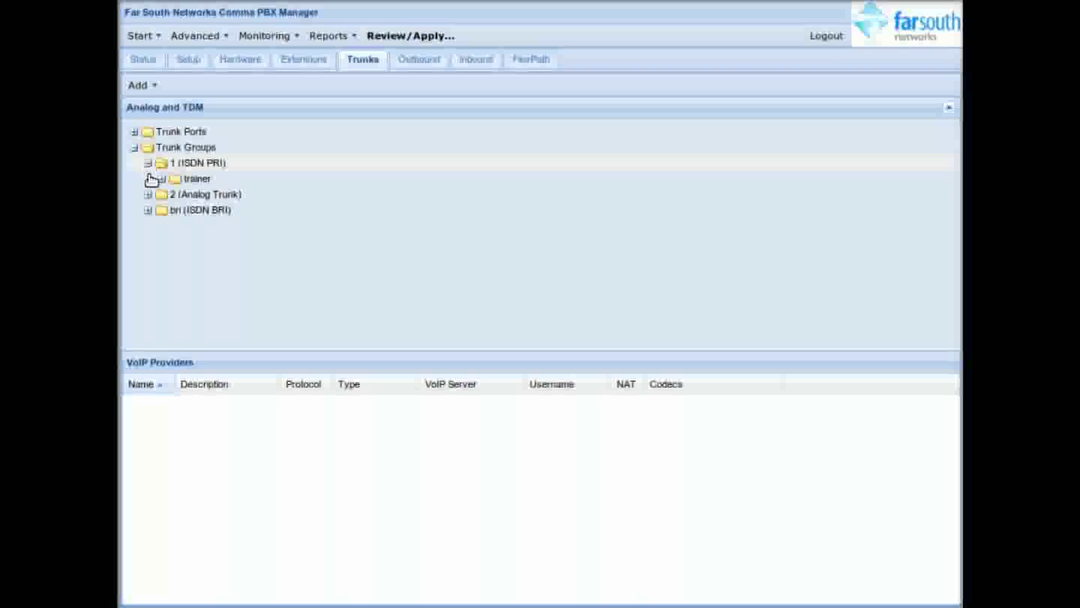
click(162, 179)
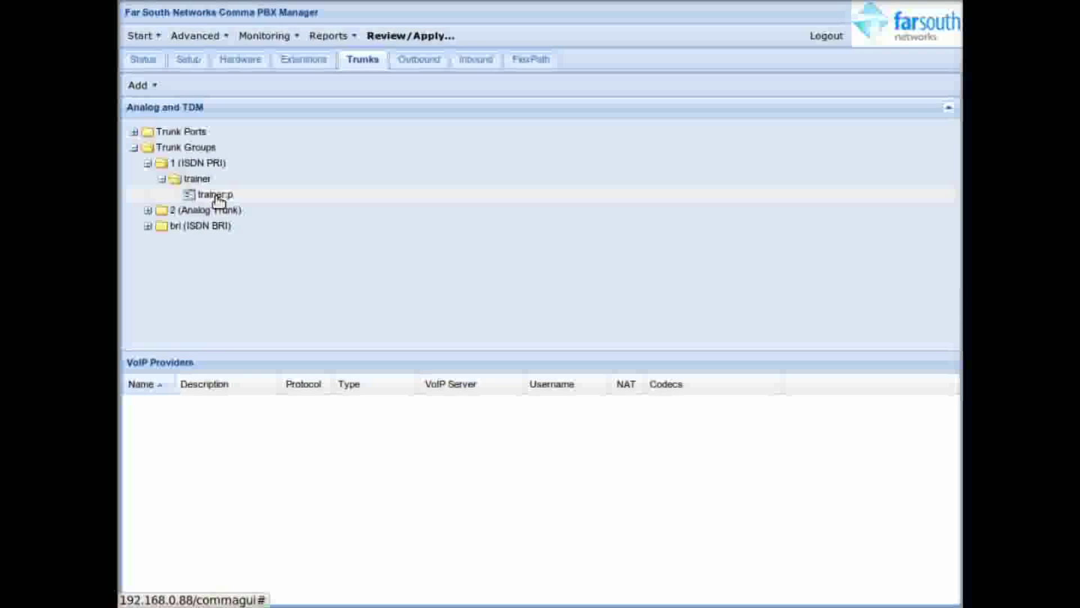
click(218, 196)
click(148, 226)
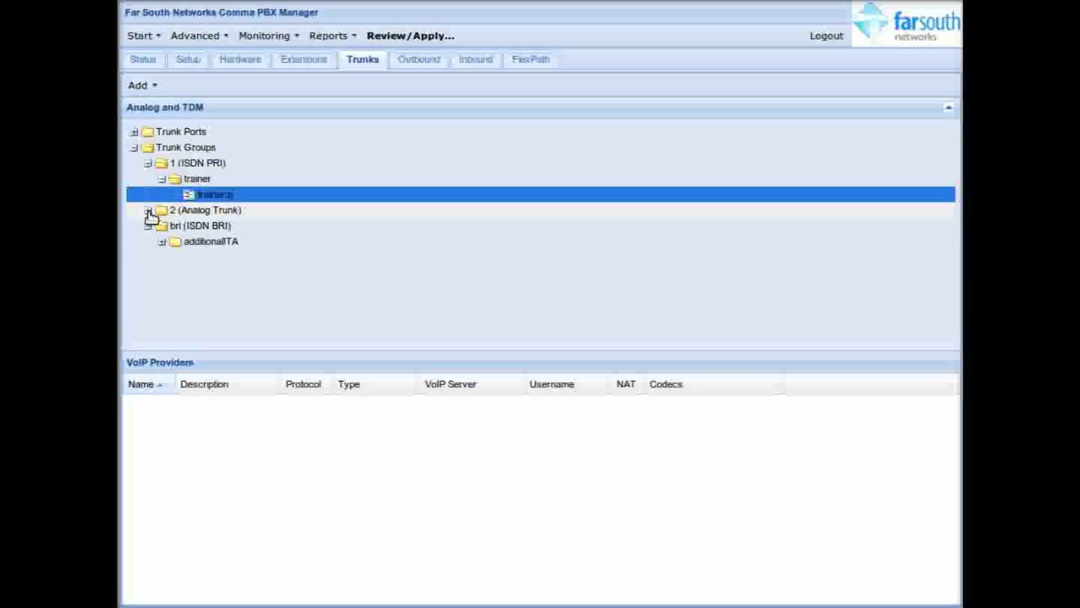
click(148, 211)
click(163, 226)
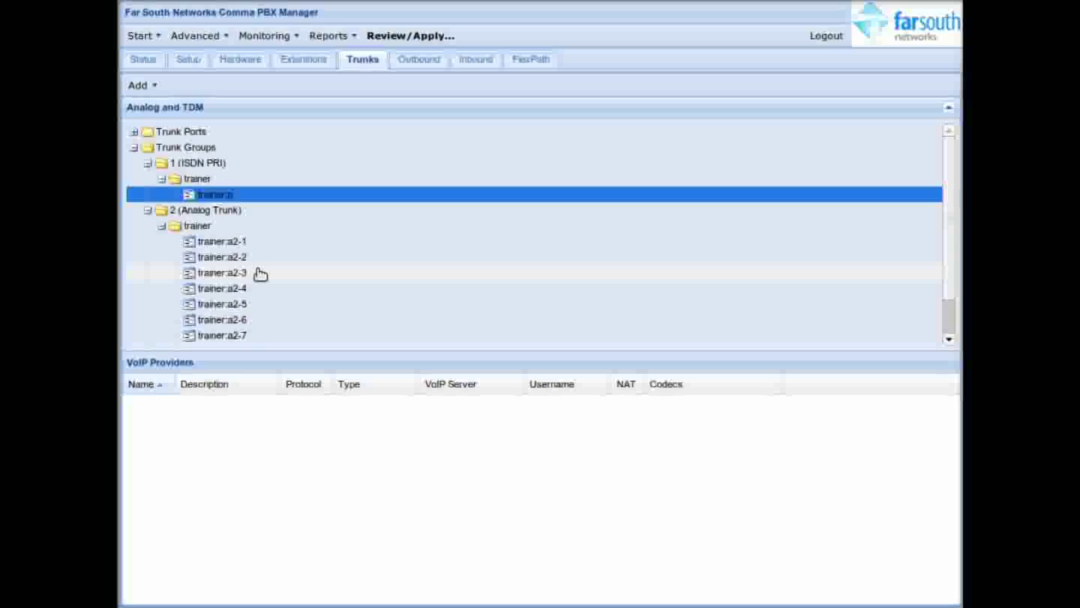
Step: Start a SIP provider named ernstSIP on server 192.168.0.5, filling in username and password
click(156, 88)
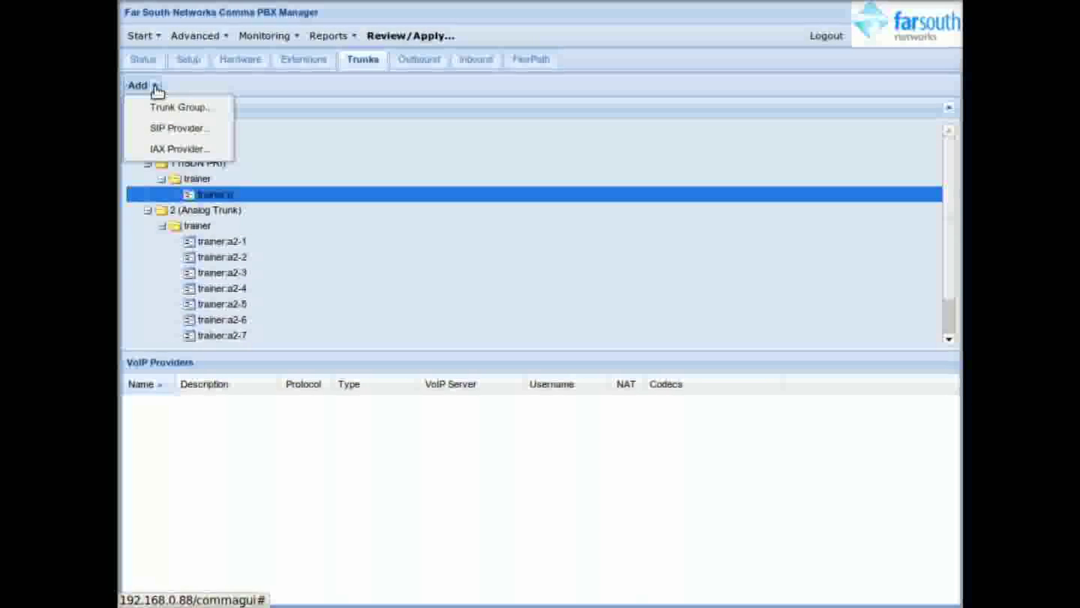
click(194, 129)
click(490, 204)
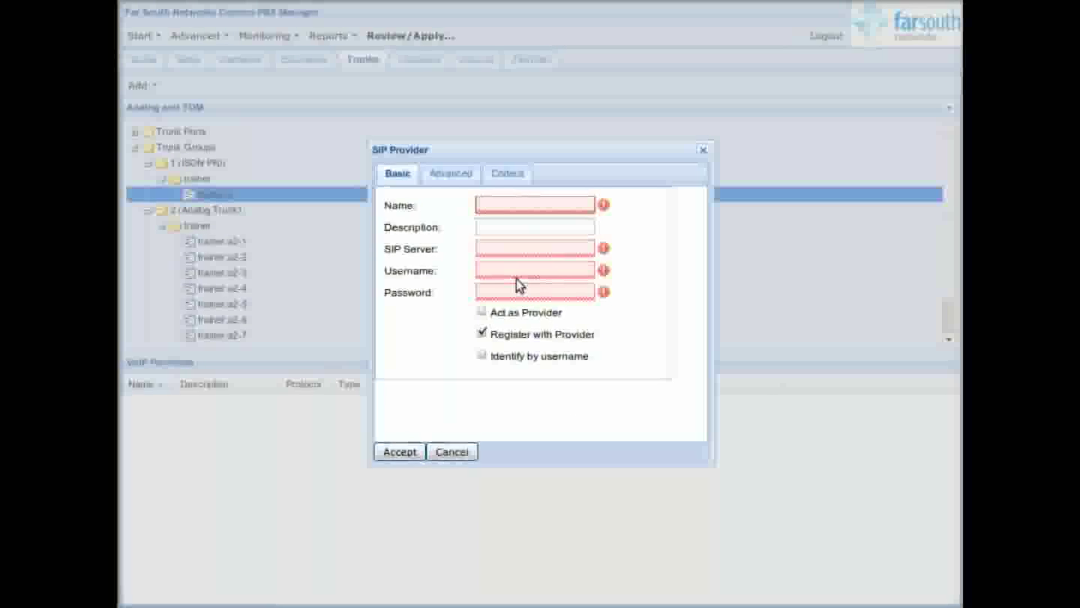
text(ernstSIP)
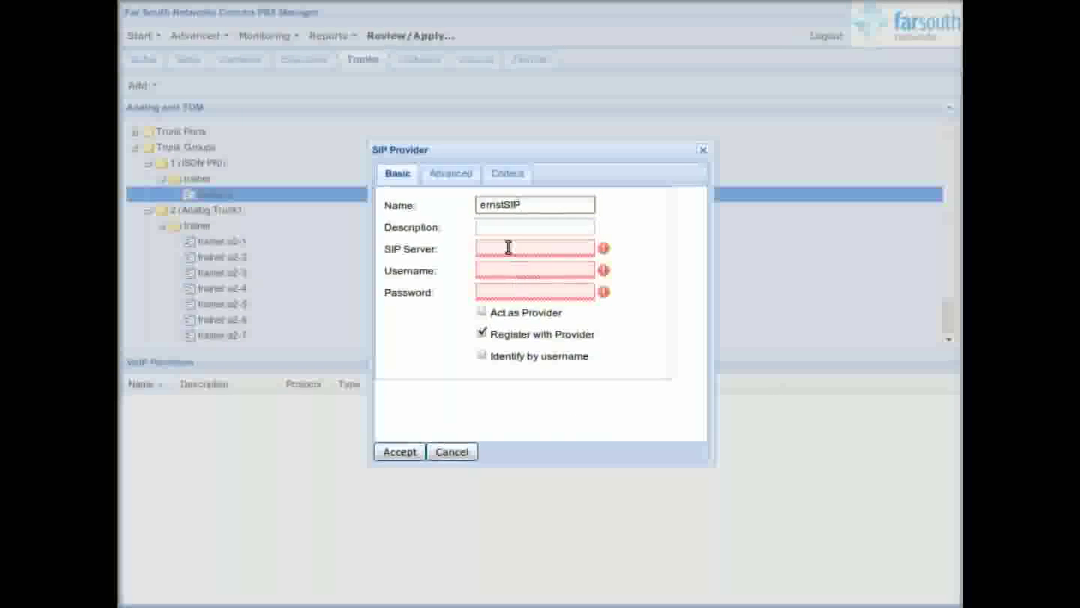
double_click(497, 206)
key(ctrl+c)
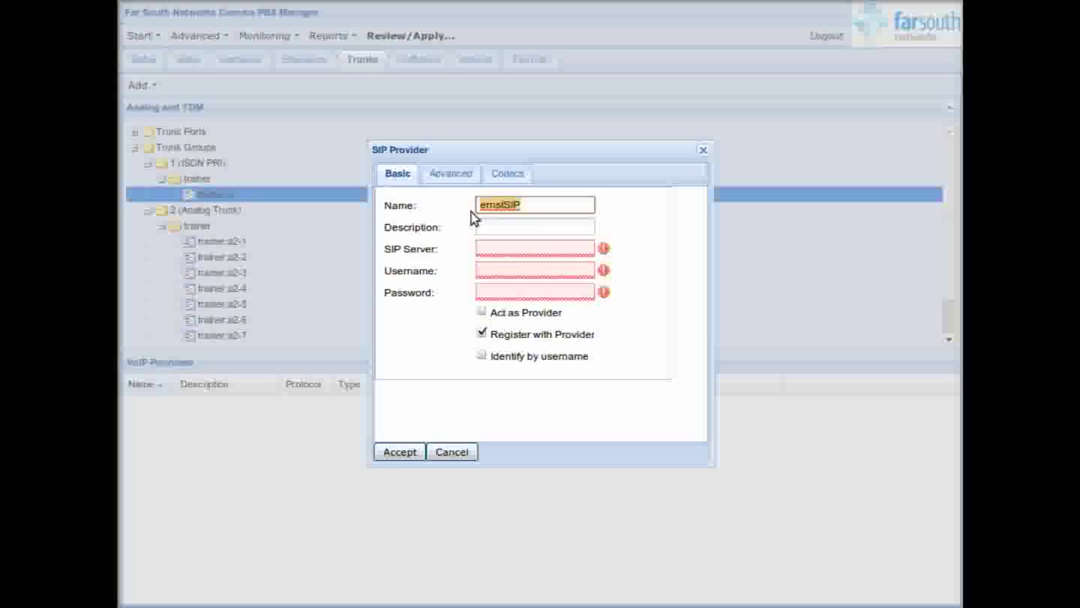
click(528, 248)
text(192.168)
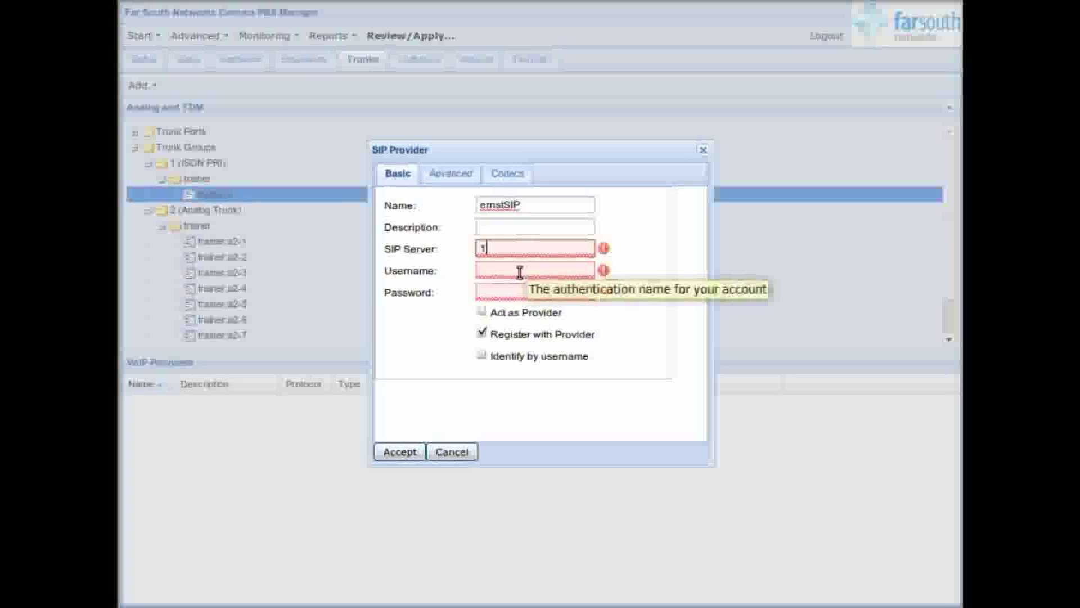
click(512, 271)
key(ctrl+v)
click(511, 292)
key(ctrl+v)
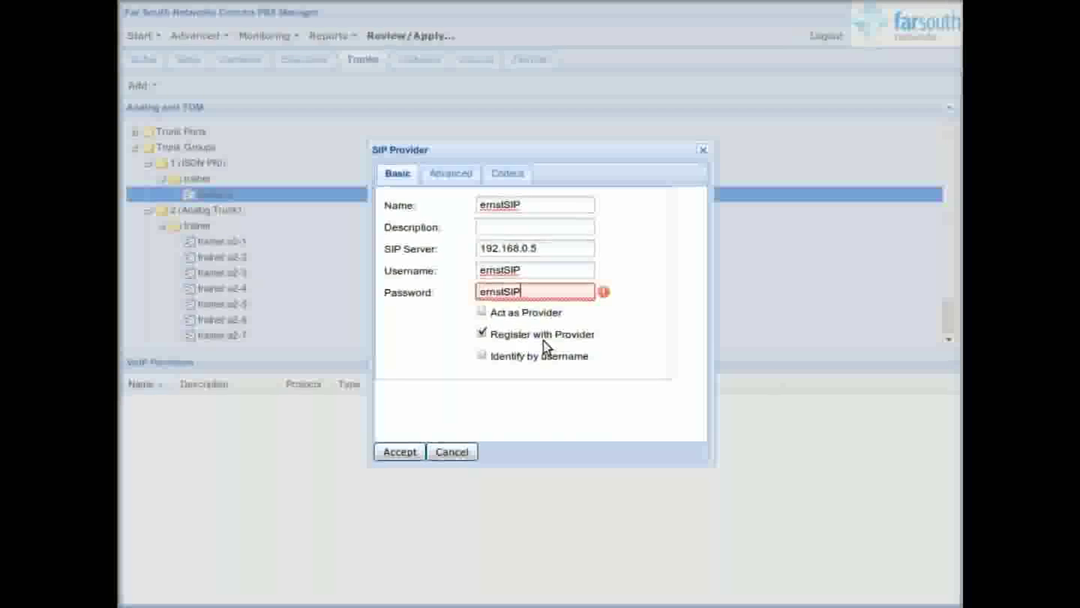
Step: Give ernstSIP the alaw and g729:20 codecs and save the provider
click(450, 173)
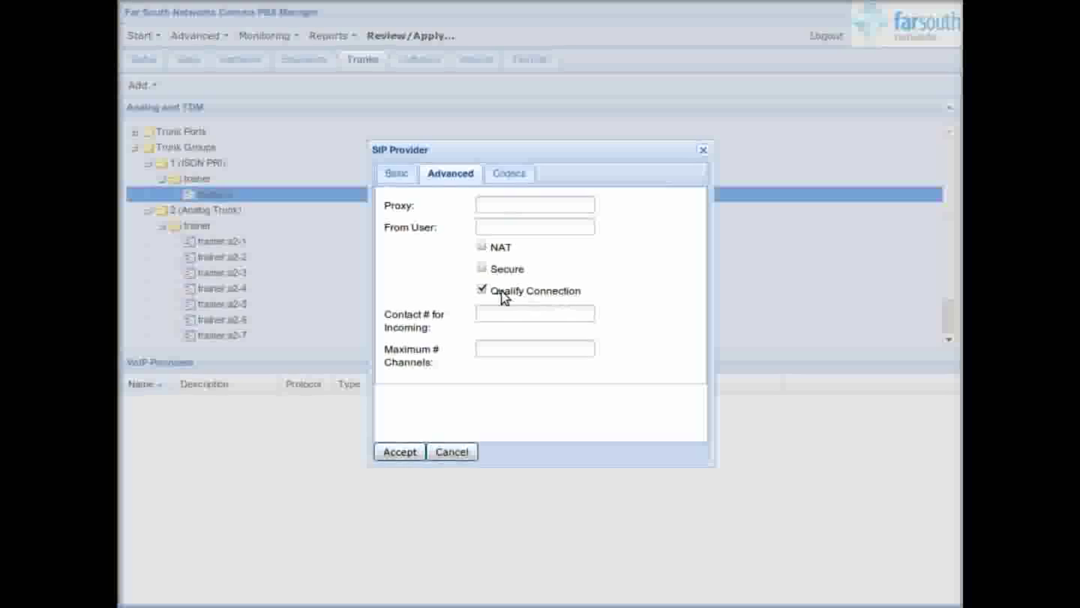
click(492, 351)
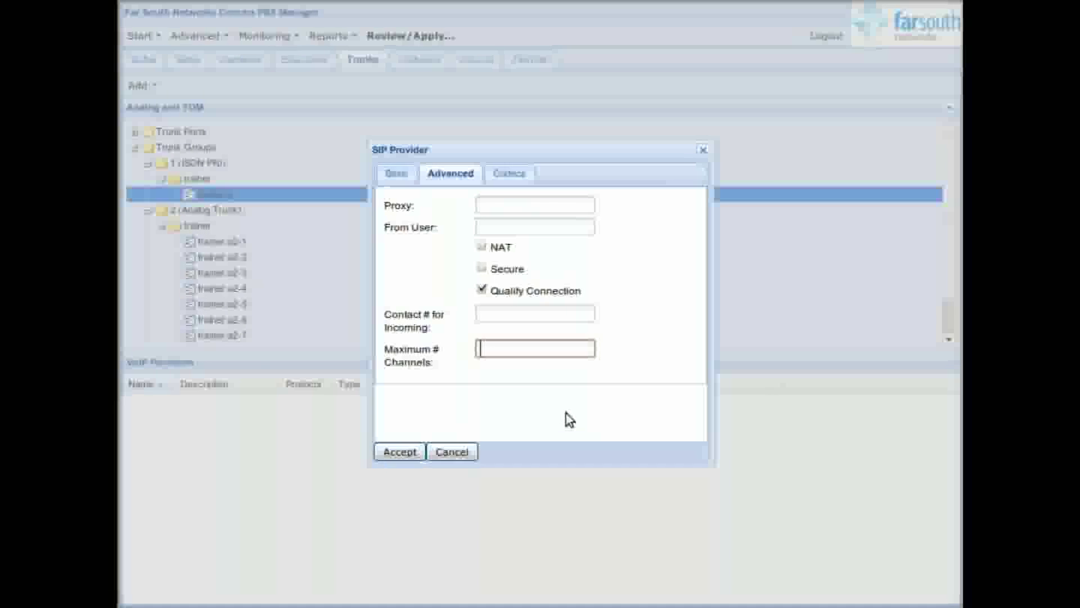
click(525, 179)
click(669, 425)
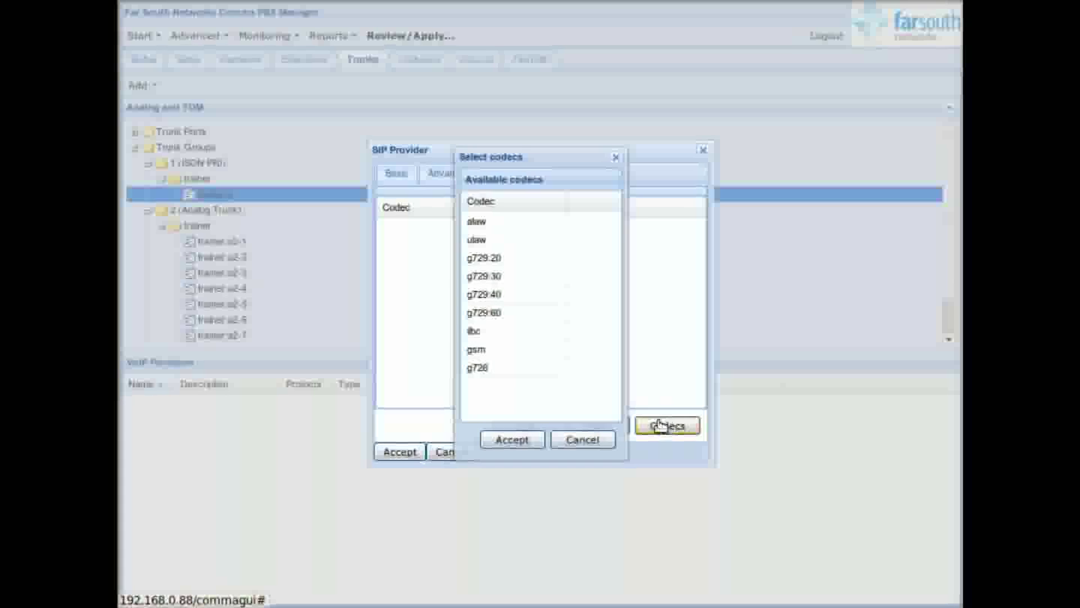
click(514, 224)
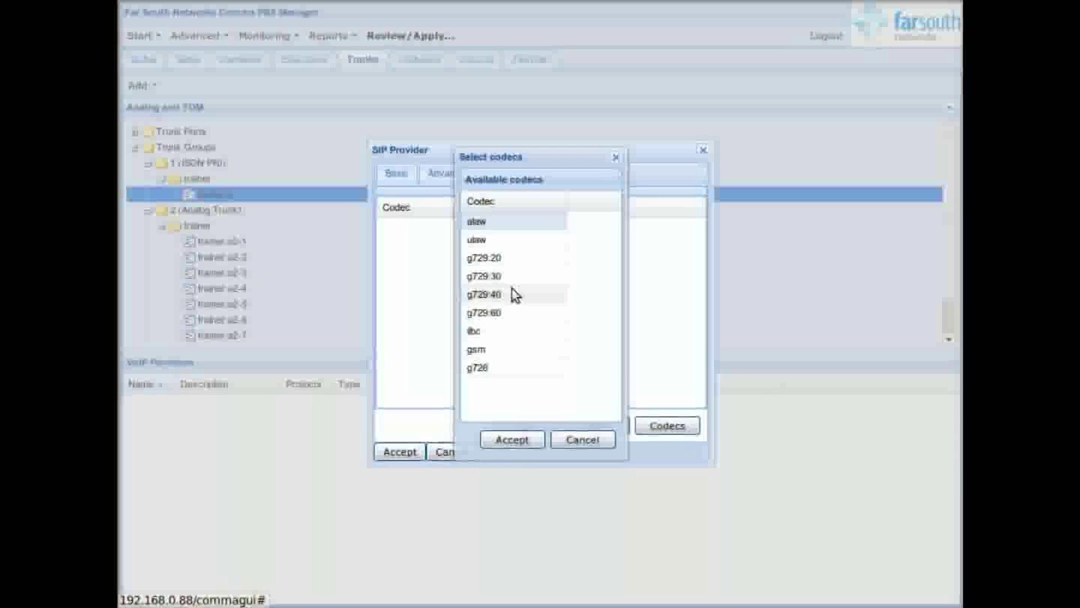
ctrl+click(501, 259)
click(511, 440)
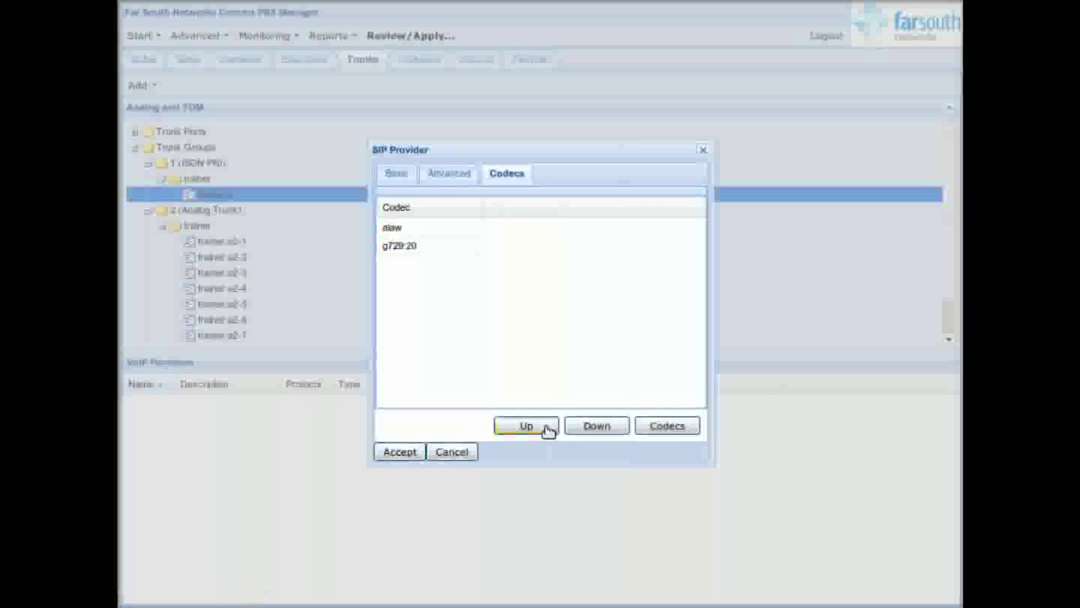
click(397, 452)
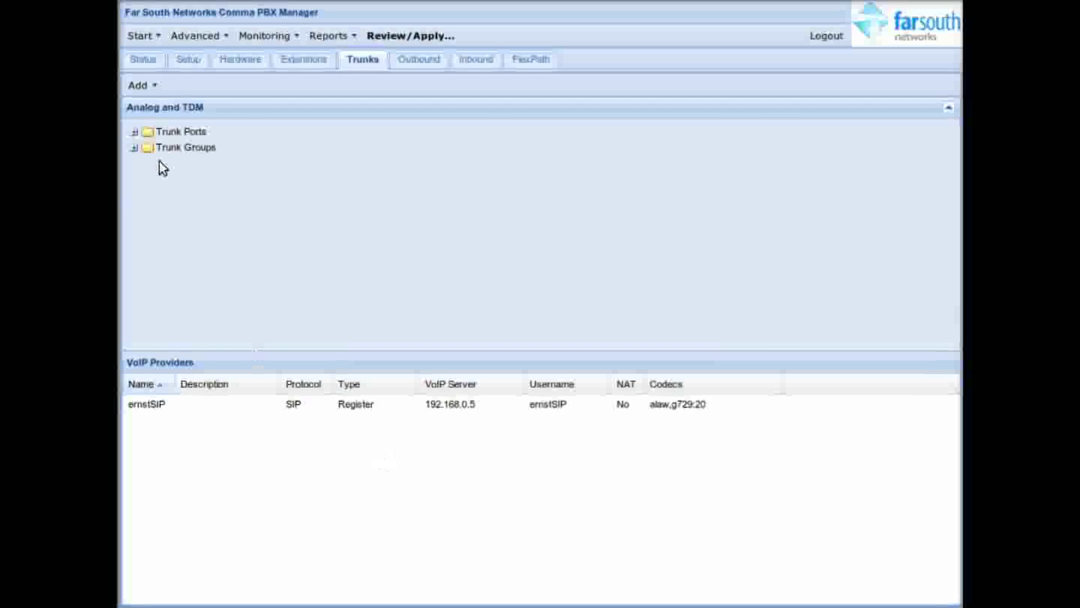
Step: Start an IAX provider named ernstIAX with server 192.168.0.5
click(148, 86)
click(168, 149)
click(523, 205)
text(ernstIAX)
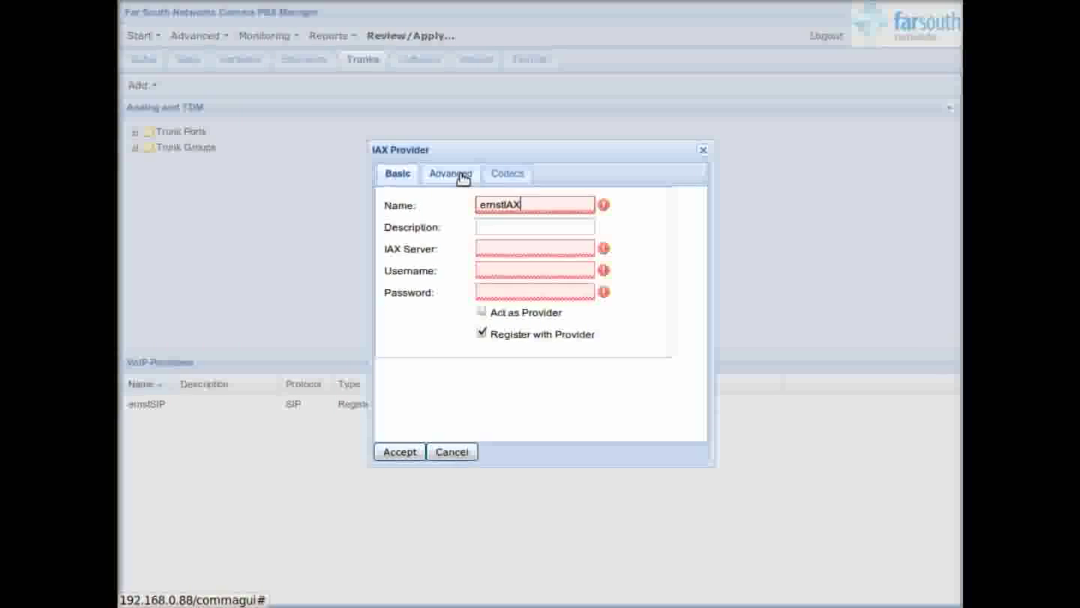
click(507, 248)
text(192.168.0.5)
click(518, 267)
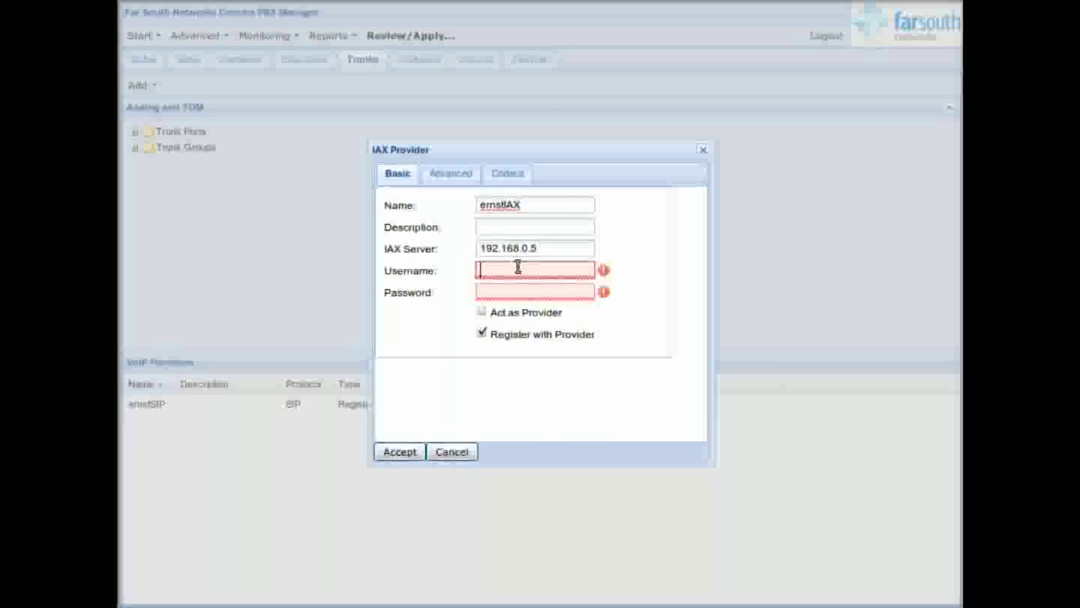
click(536, 290)
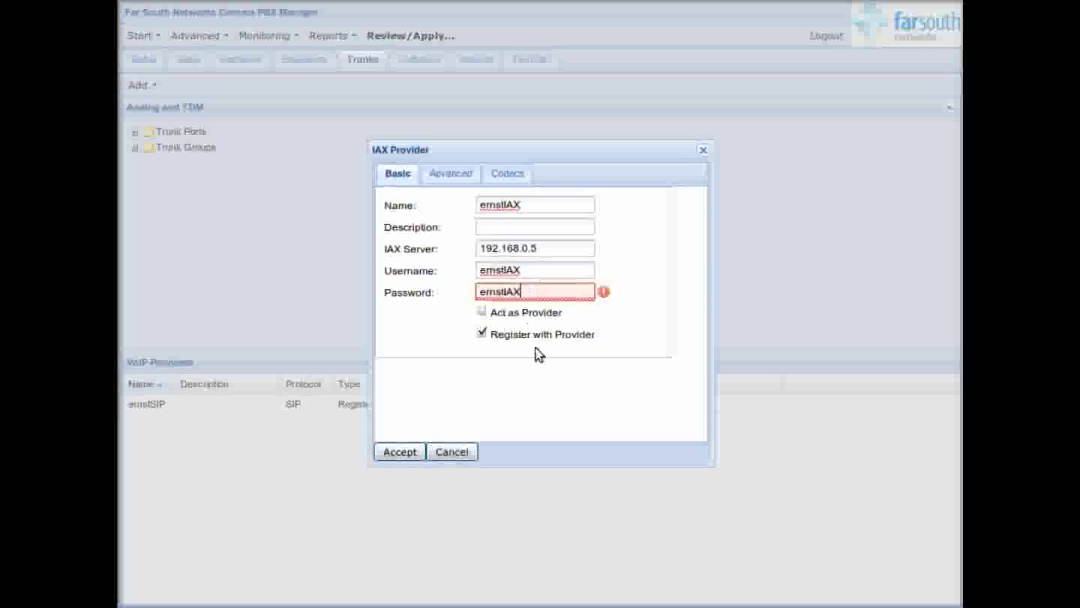
Step: Add the alaw codec to ernstIAX and save the provider
click(471, 177)
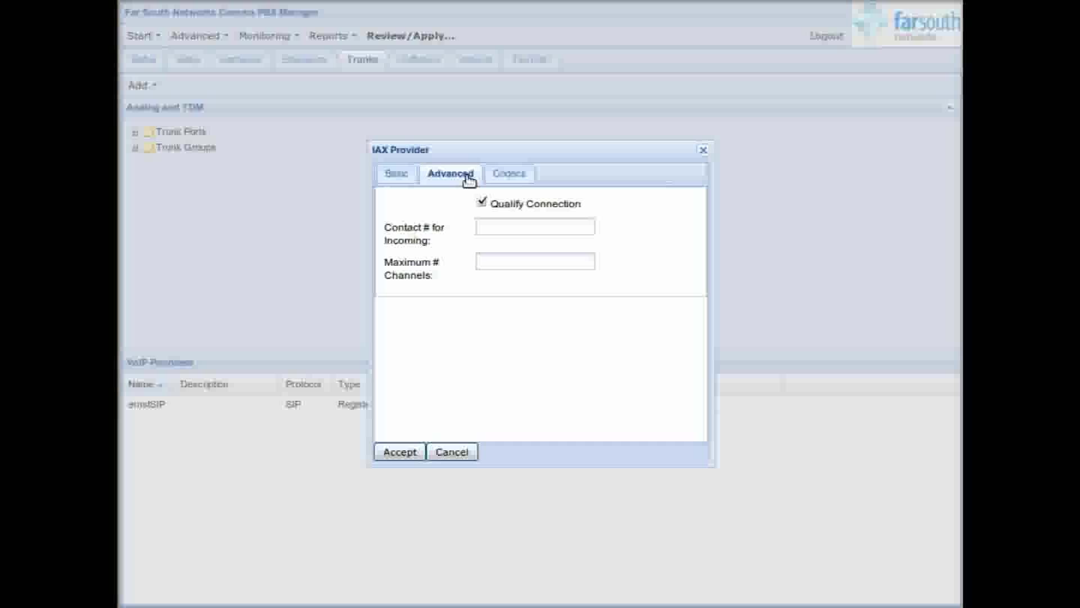
click(504, 175)
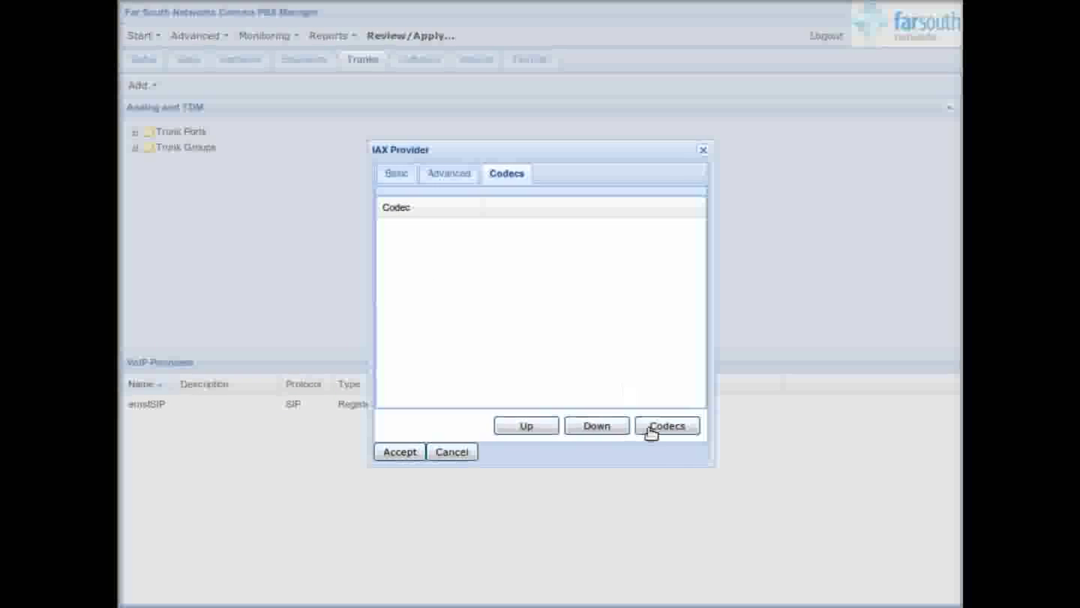
click(670, 428)
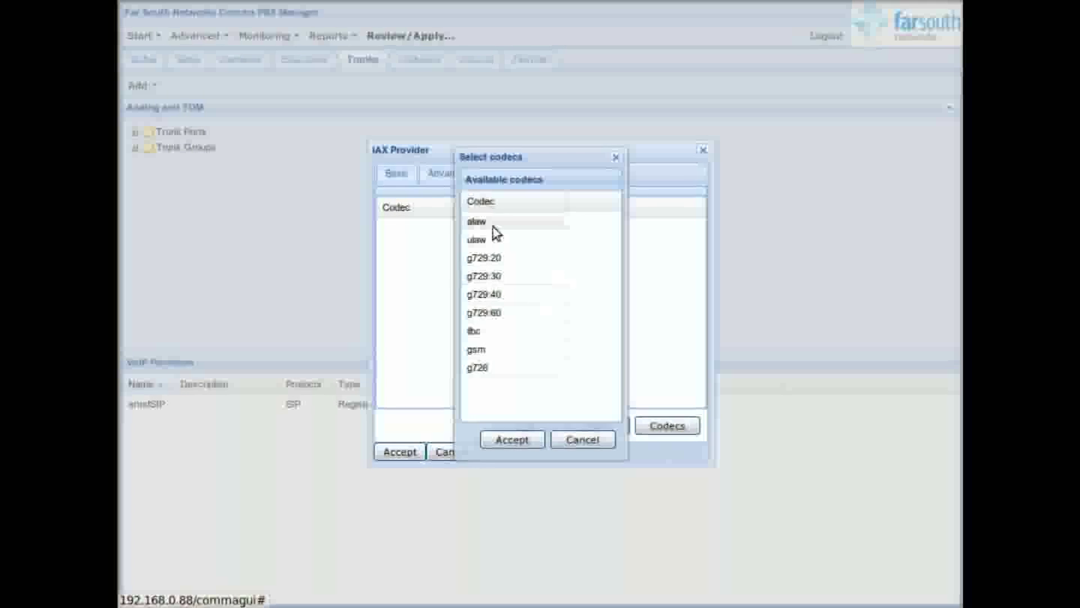
click(523, 442)
click(403, 454)
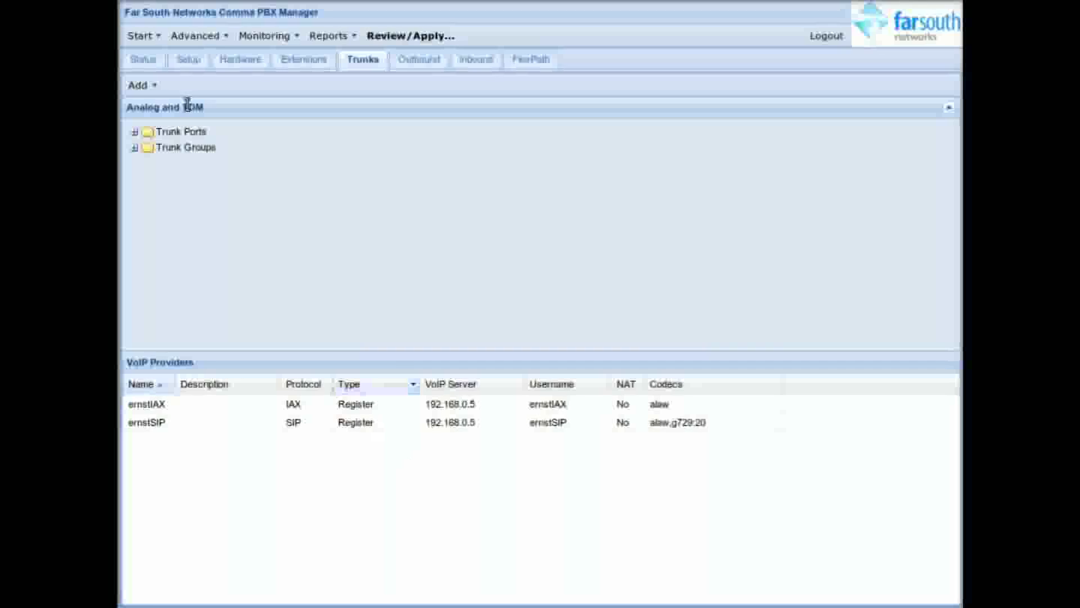
click(154, 85)
Step: Create IAX provider myprovider acting as provider, described as 'test provider', with a password
click(169, 146)
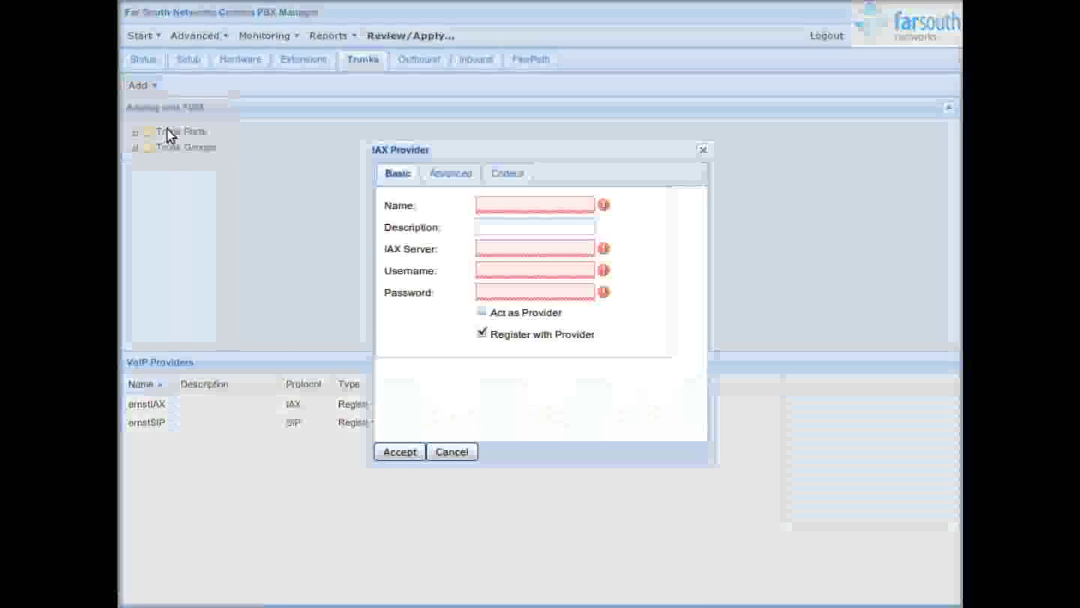
click(481, 311)
click(503, 212)
text(myprovider)
click(519, 227)
text(test pro)
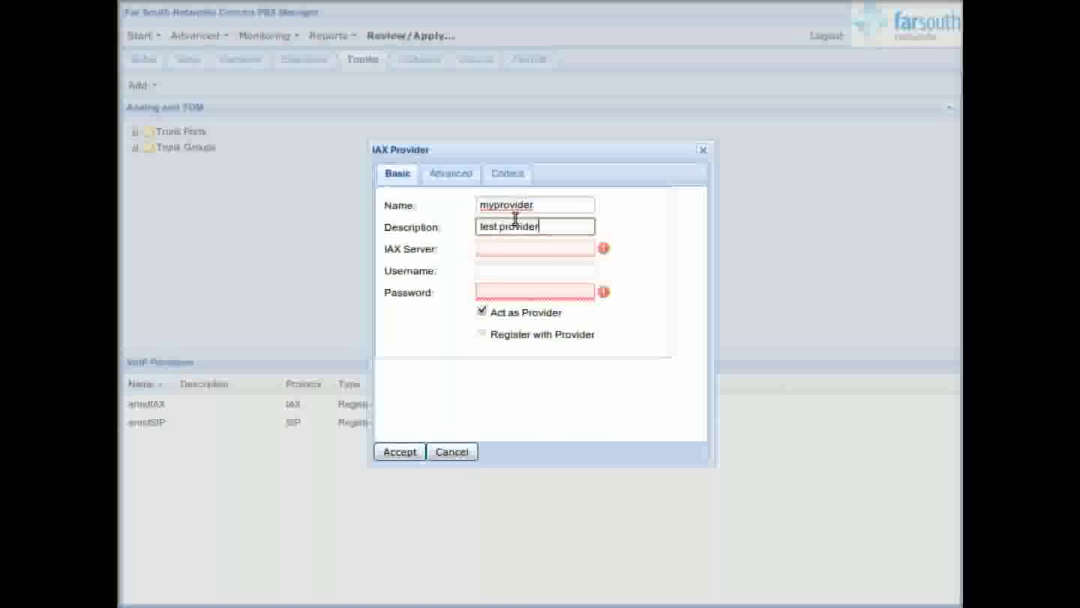
click(492, 290)
text(1234567)
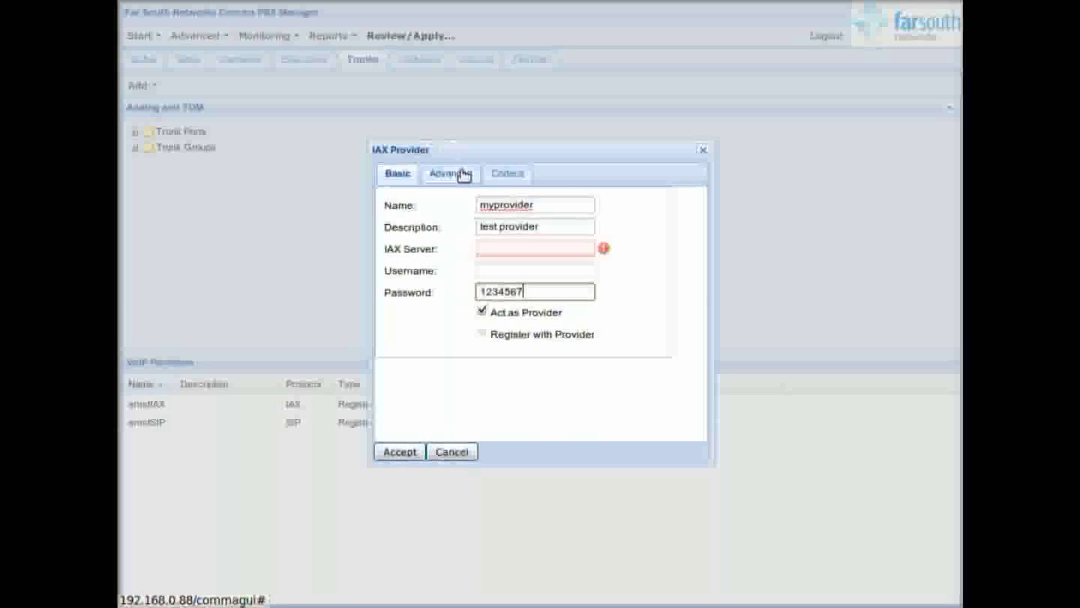
Step: Add the g729:20 codec to myprovider and save it
click(464, 174)
click(505, 178)
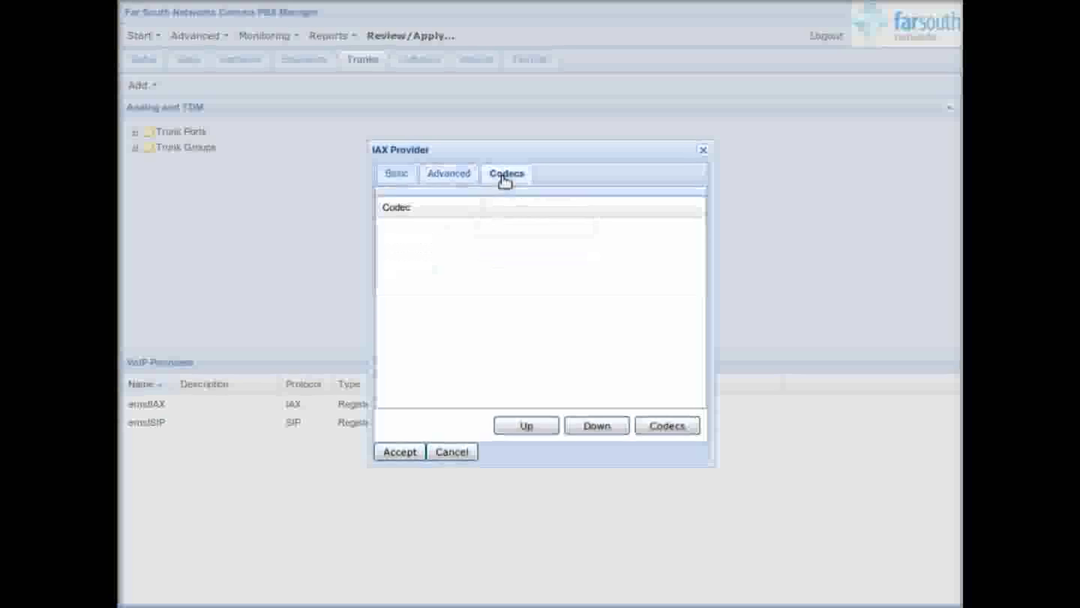
click(666, 426)
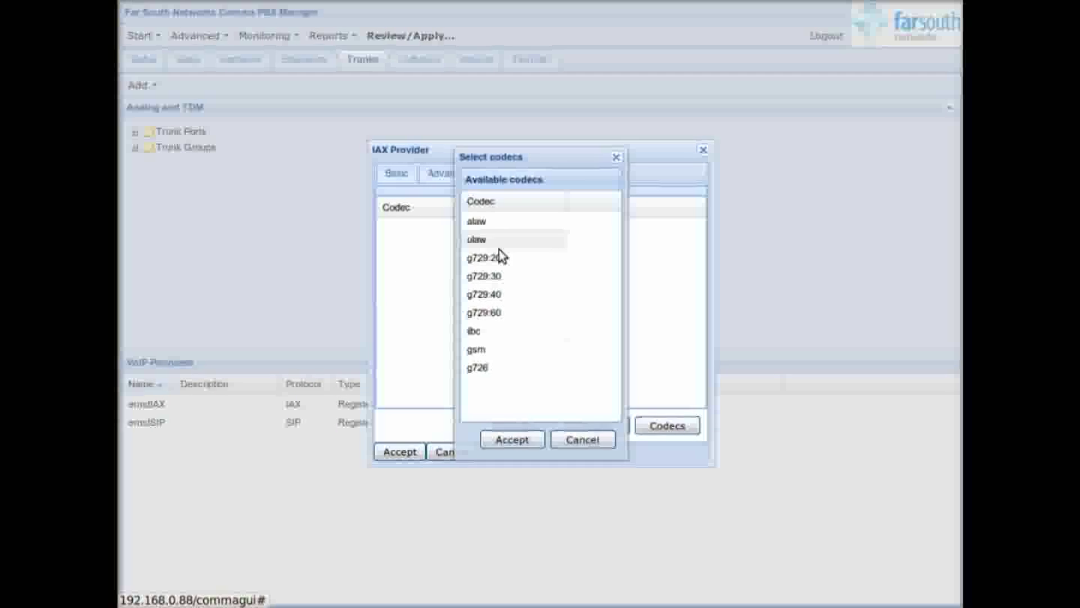
click(495, 257)
click(509, 441)
click(399, 450)
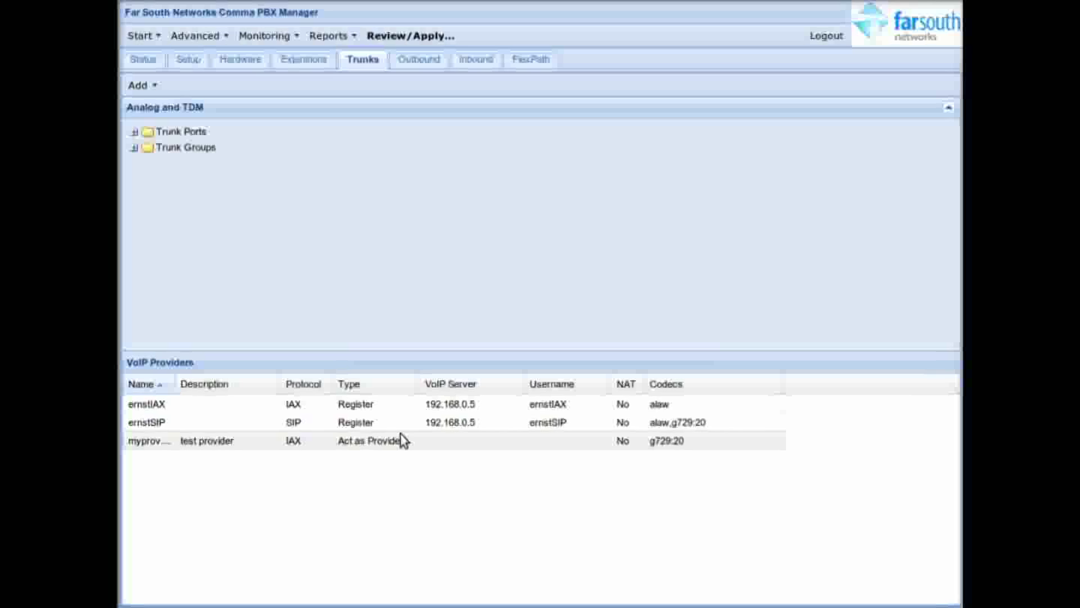
Step: Review and apply the pending trunk configuration changes, then acknowledge completion
click(422, 39)
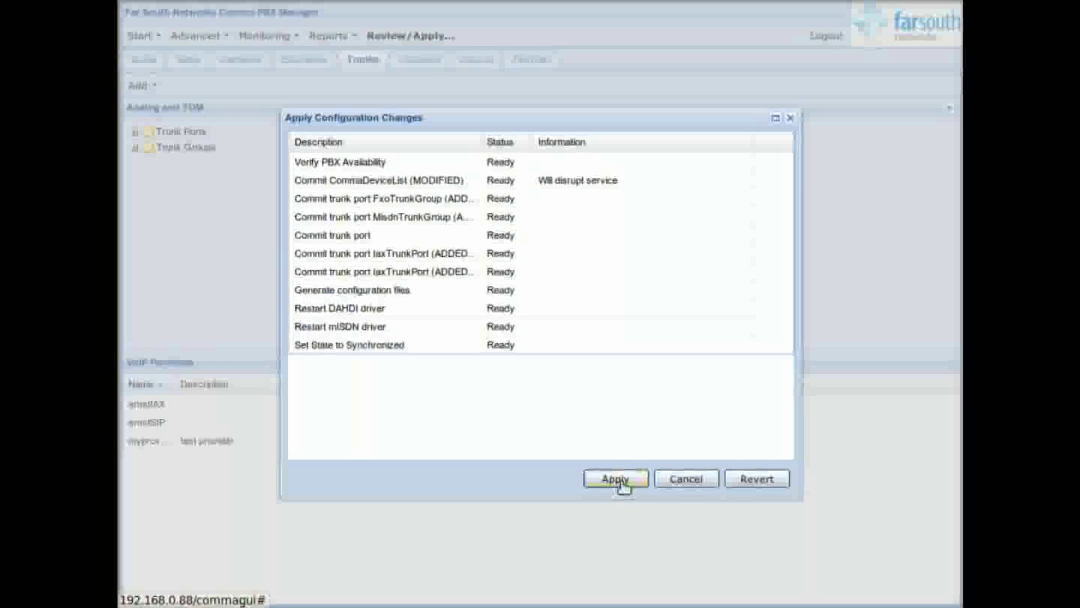
click(616, 478)
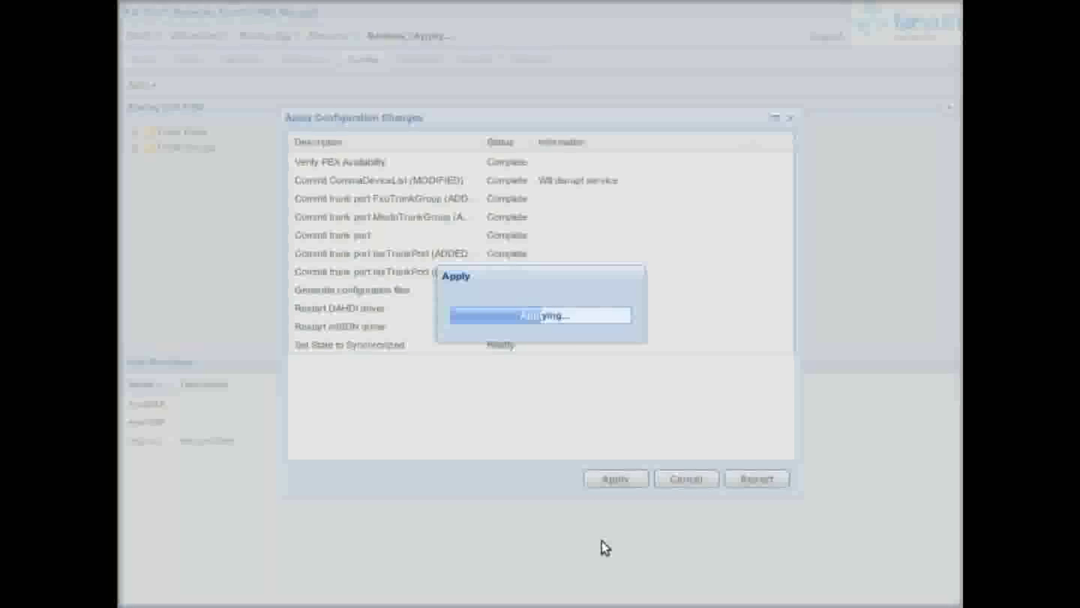
click(535, 321)
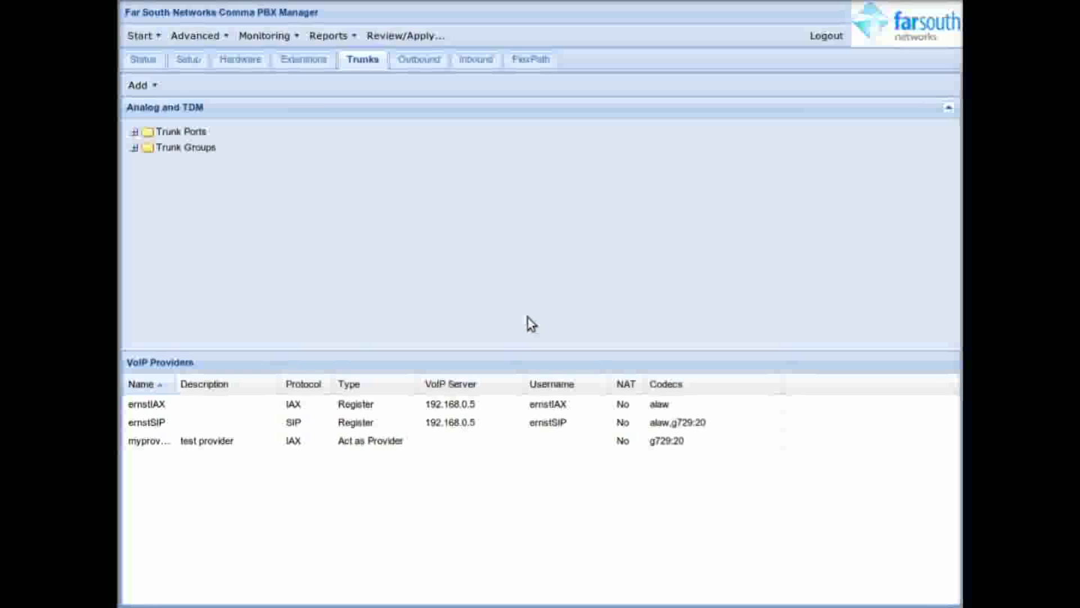
click(261, 36)
mouse_move(271, 143)
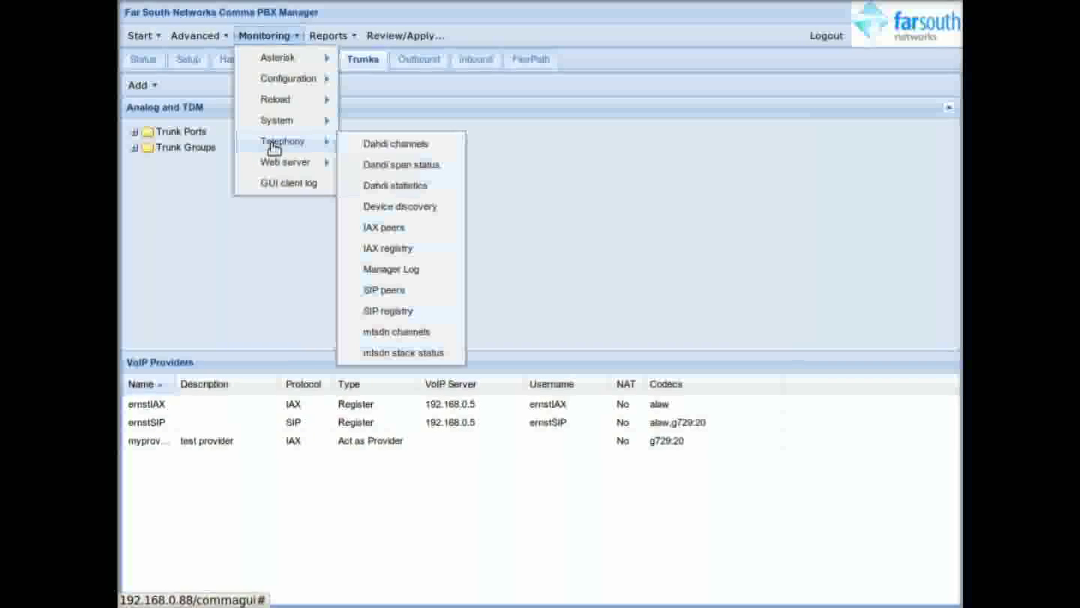
click(402, 291)
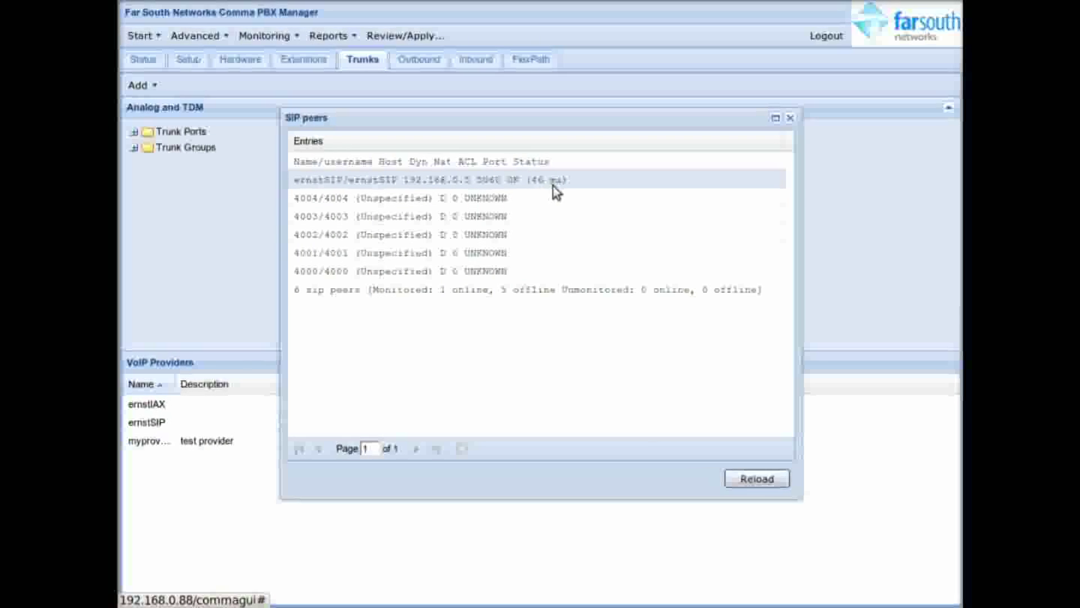
click(789, 118)
click(270, 37)
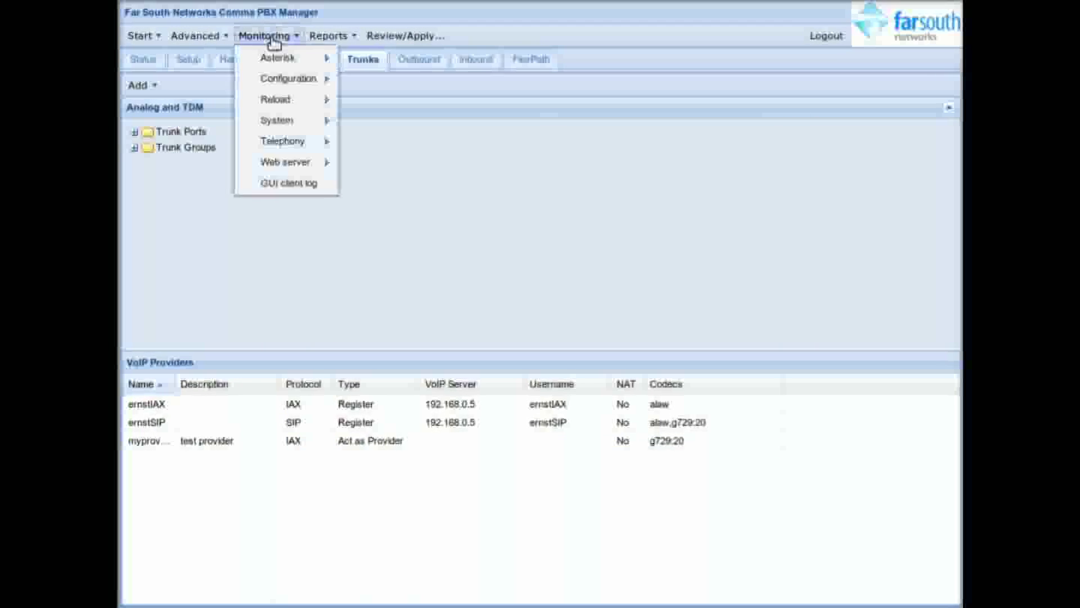
mouse_move(303, 143)
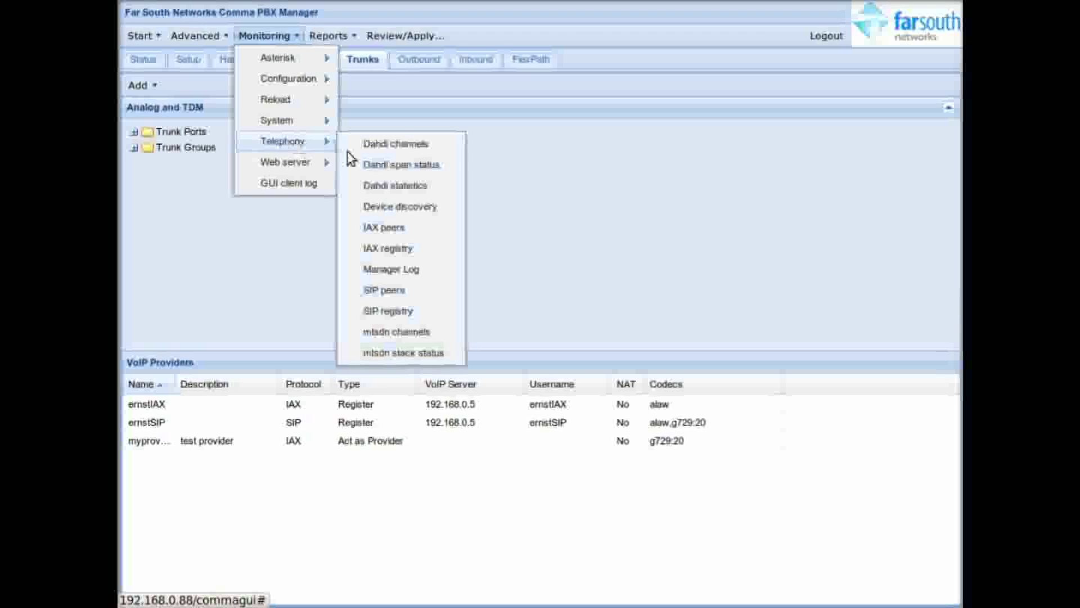
click(419, 316)
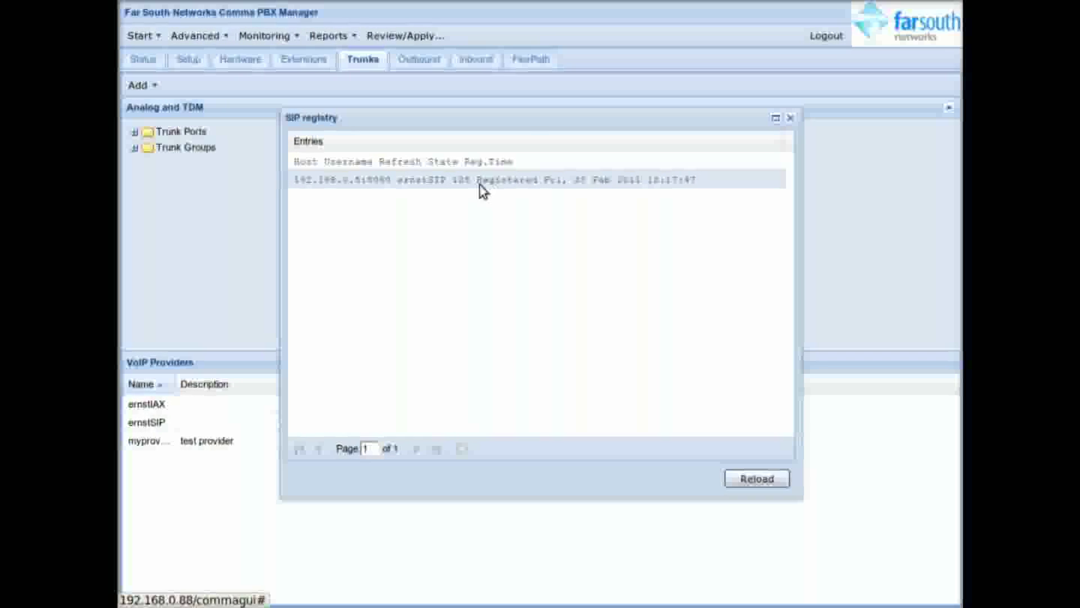
click(790, 118)
click(274, 39)
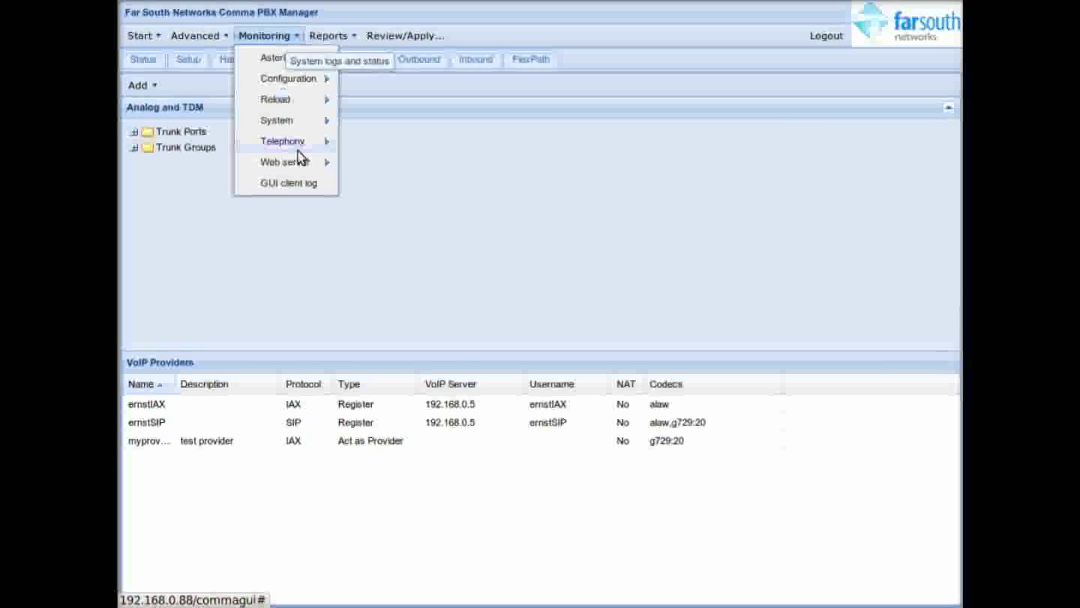
mouse_move(297, 144)
click(408, 251)
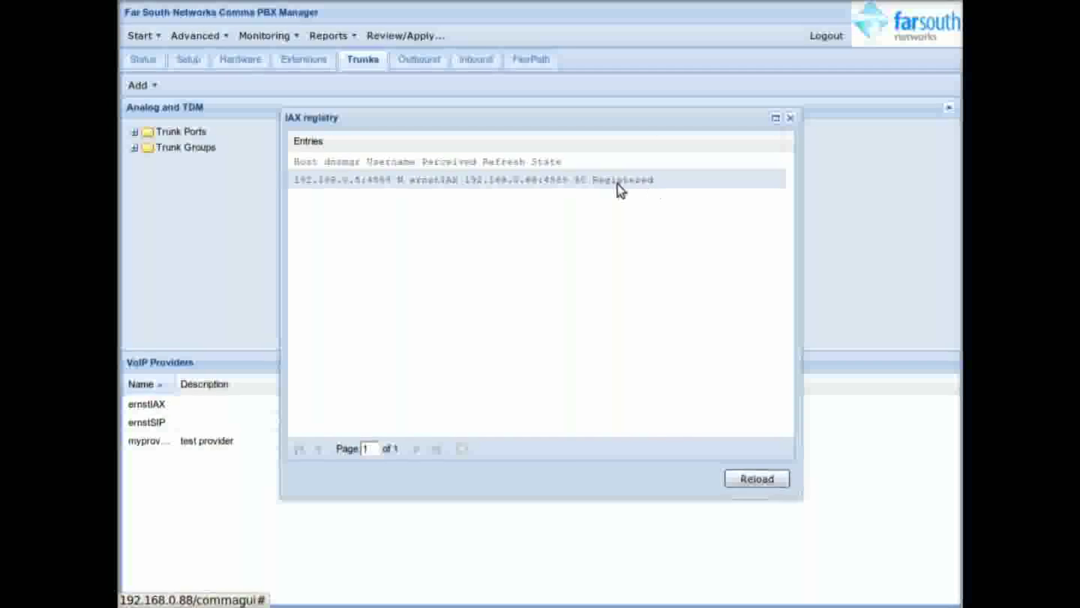
click(790, 119)
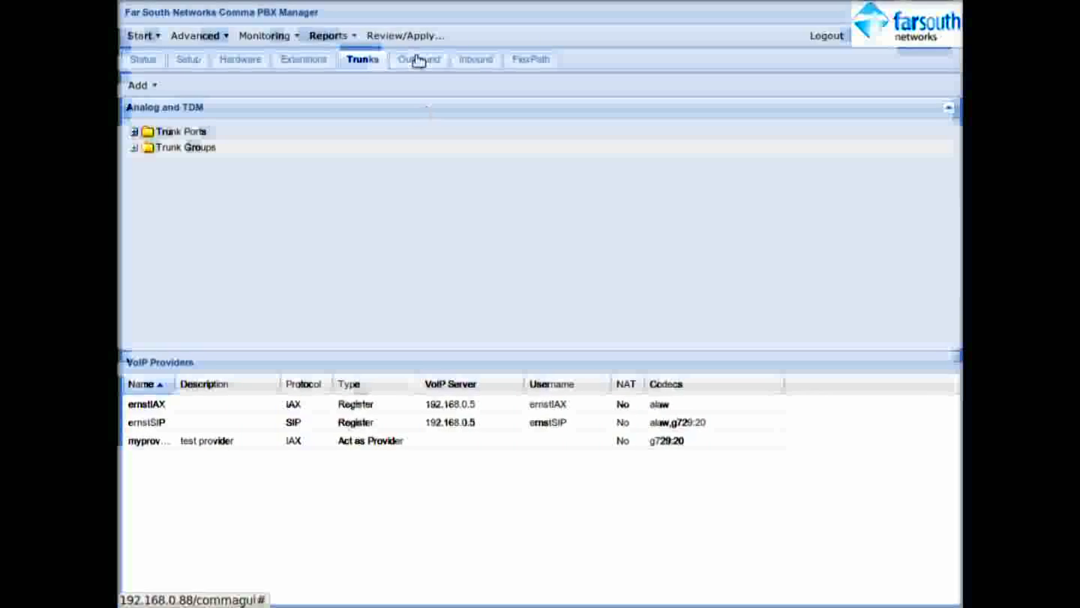
Step: Start an outbound route named national with dial pattern 0[1-6]
click(419, 60)
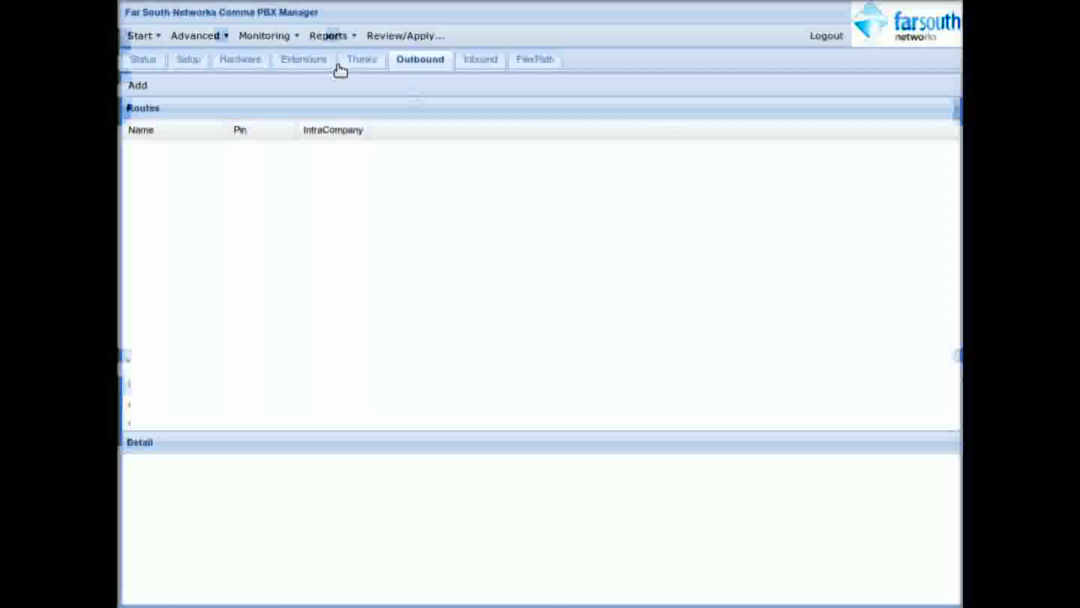
click(141, 85)
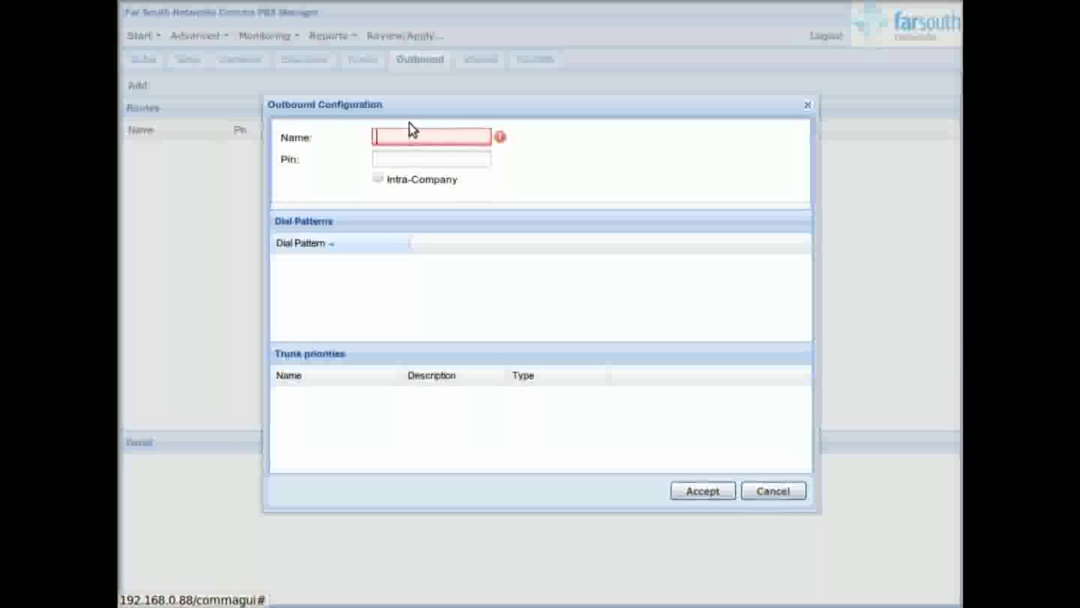
text(national)
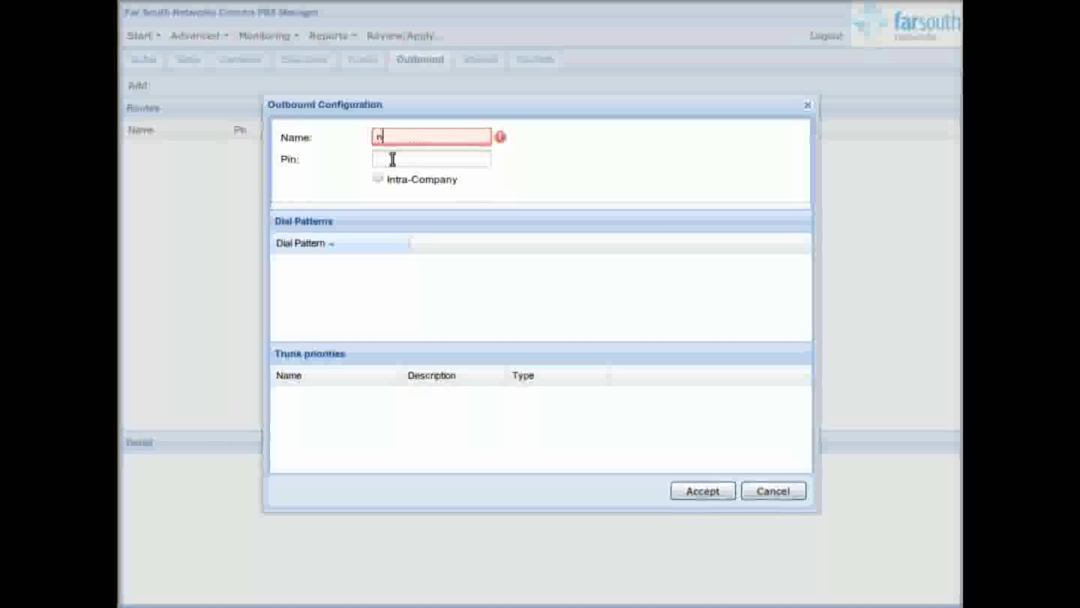
right_click(321, 248)
click(349, 254)
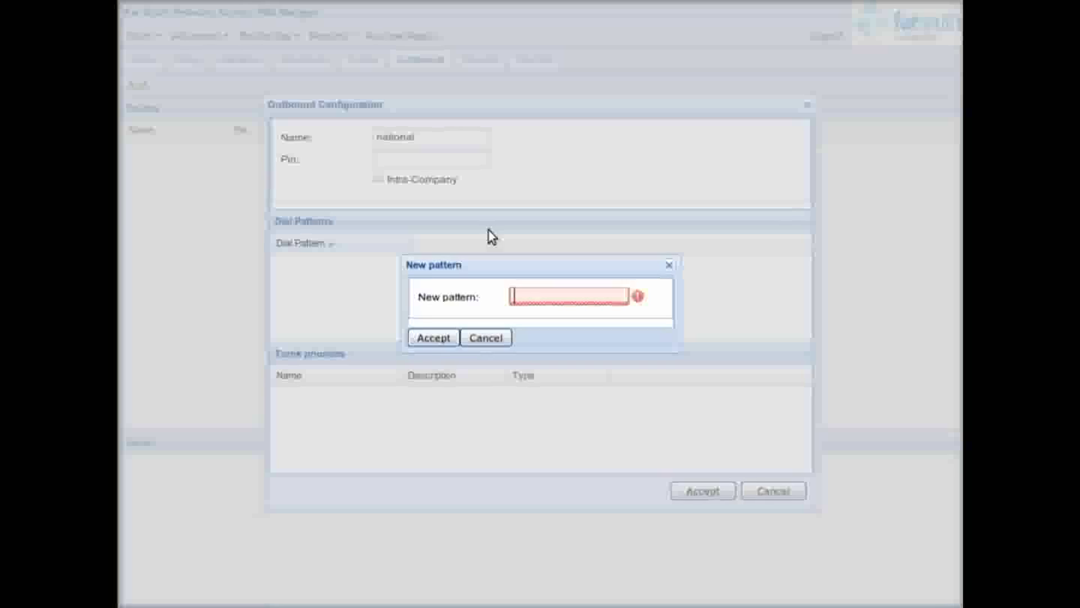
text(0)
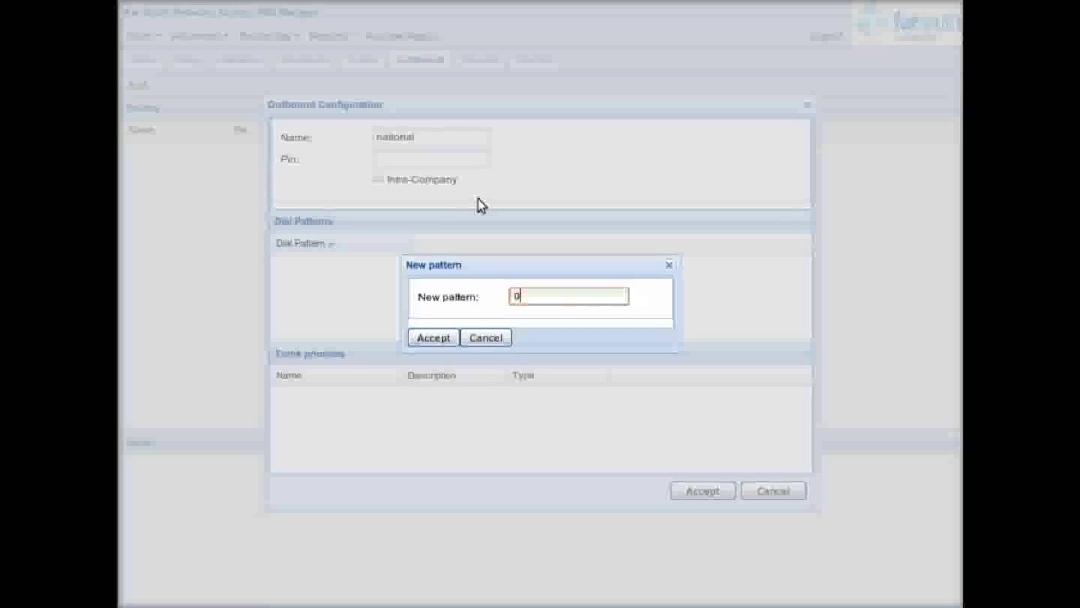
text([1)
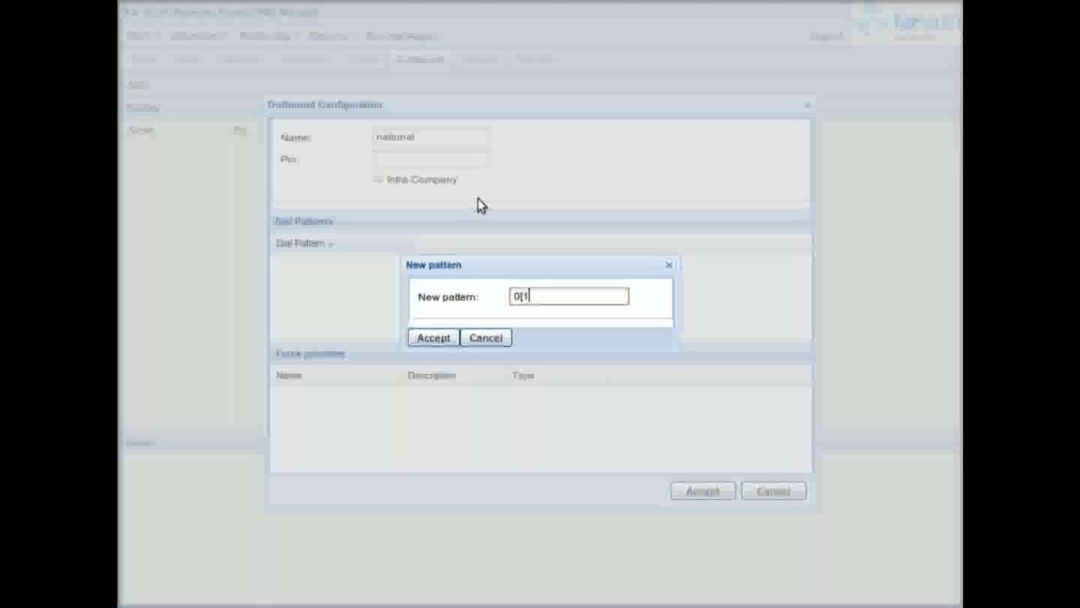
text(-6)
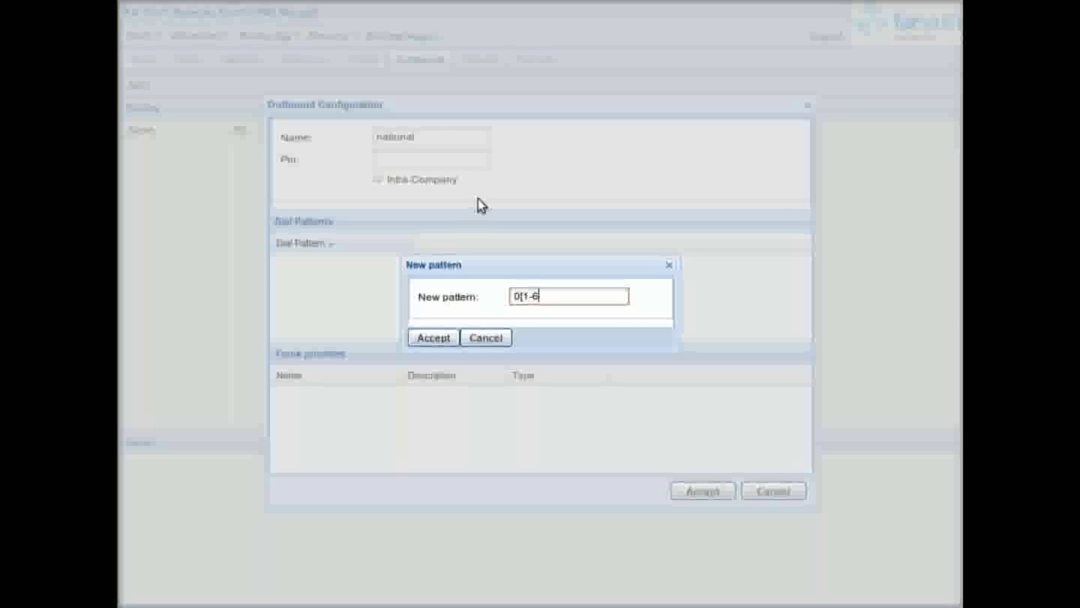
text(].)
click(434, 338)
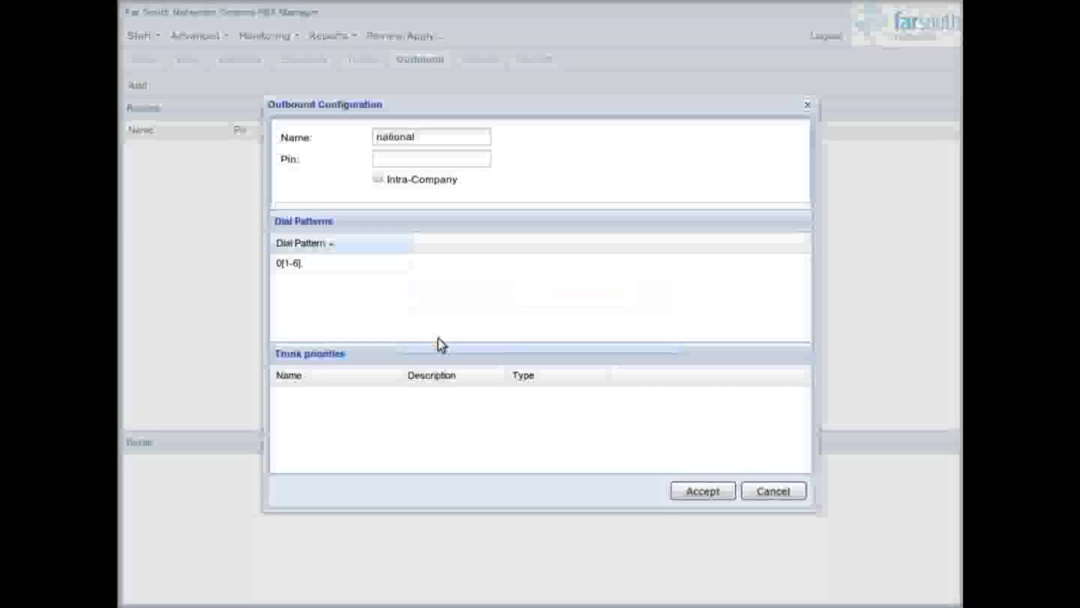
Step: Add trunk group 2, trunk group bri and SIP trunk ernstSIP to the route's priorities
right_click(333, 374)
click(373, 381)
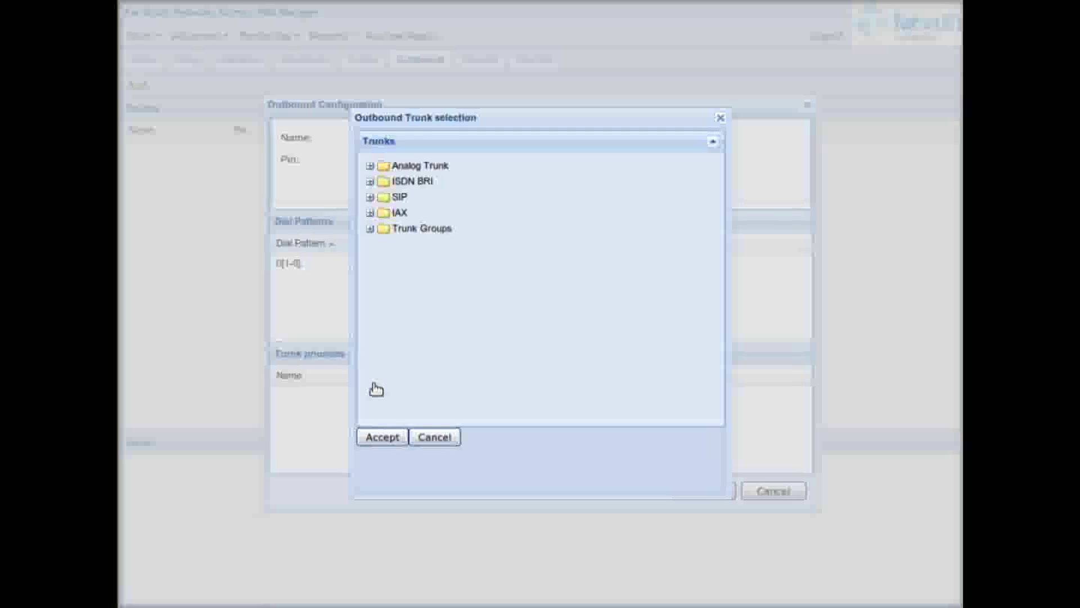
click(369, 229)
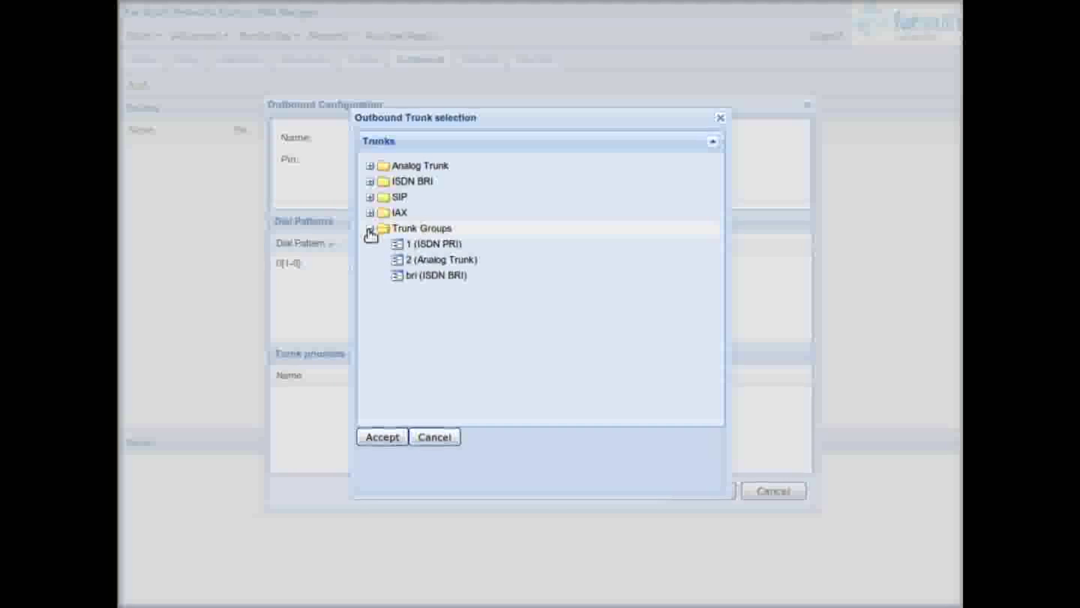
click(484, 260)
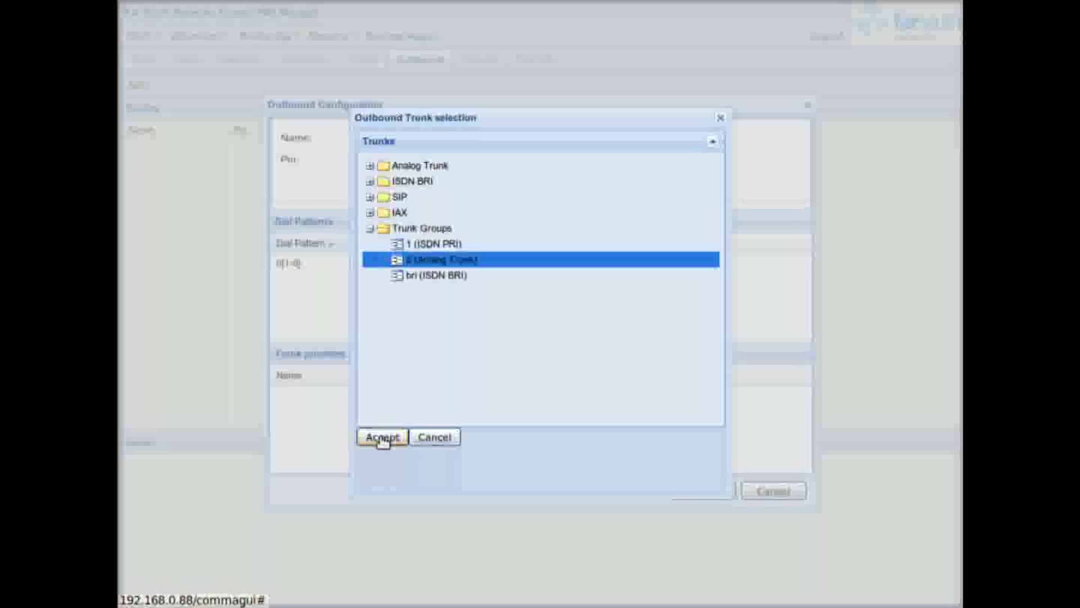
click(383, 438)
right_click(306, 378)
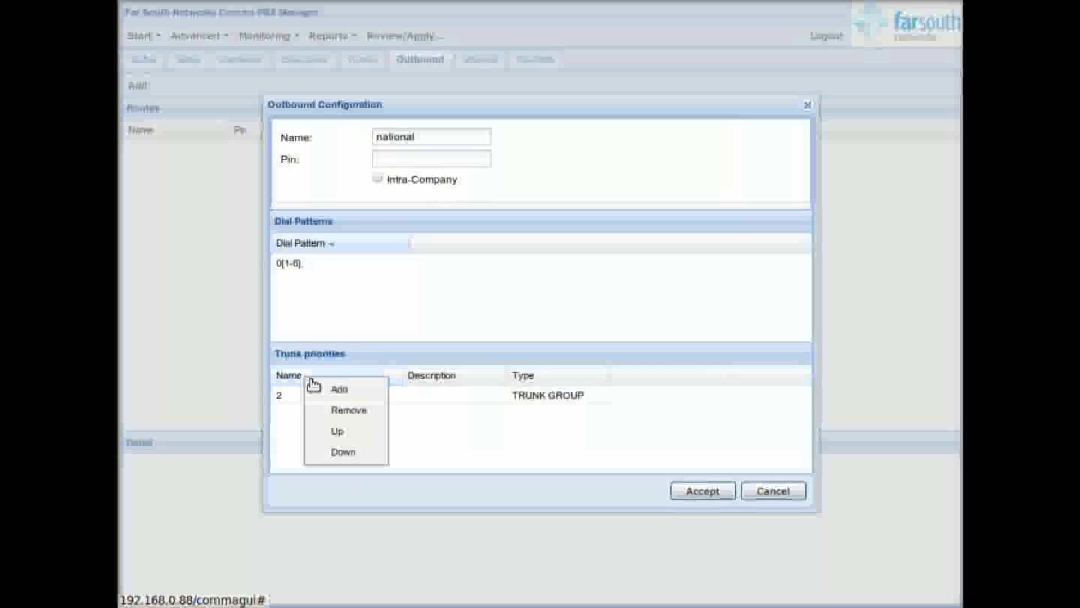
click(338, 388)
click(370, 229)
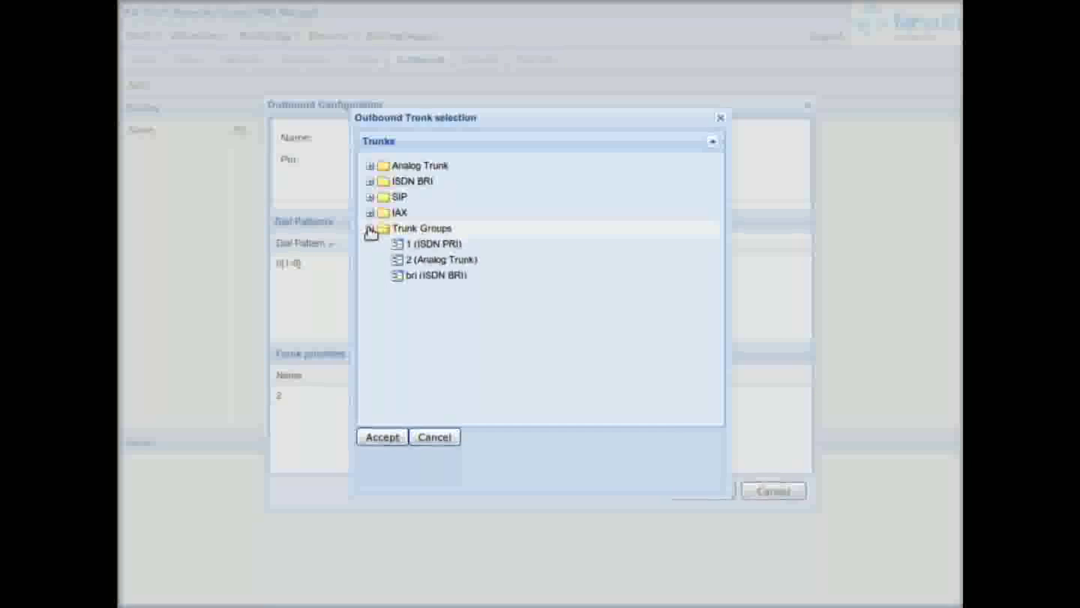
click(423, 275)
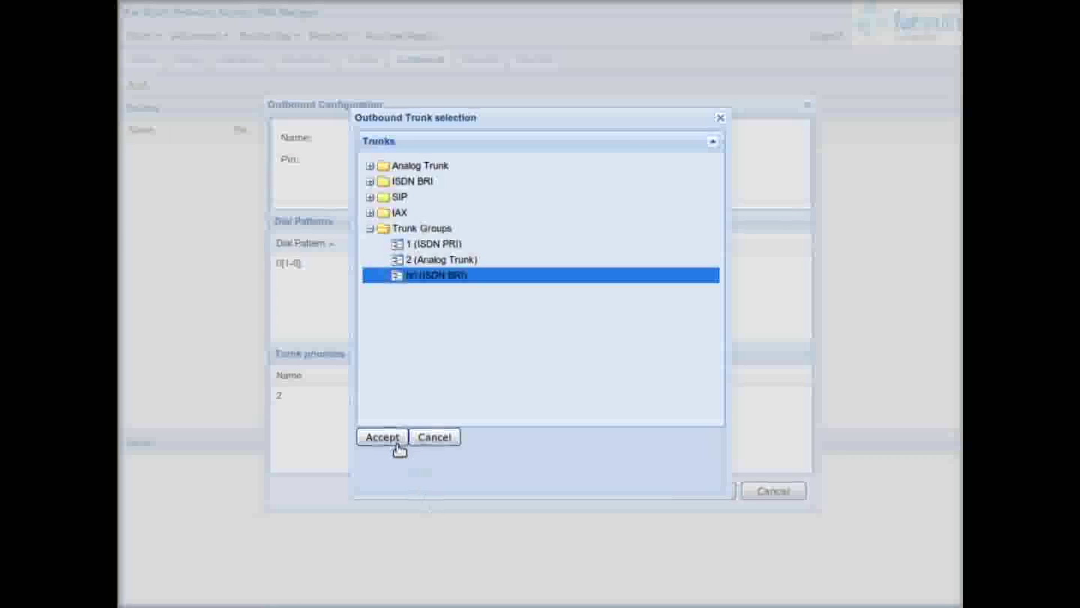
click(397, 439)
right_click(355, 374)
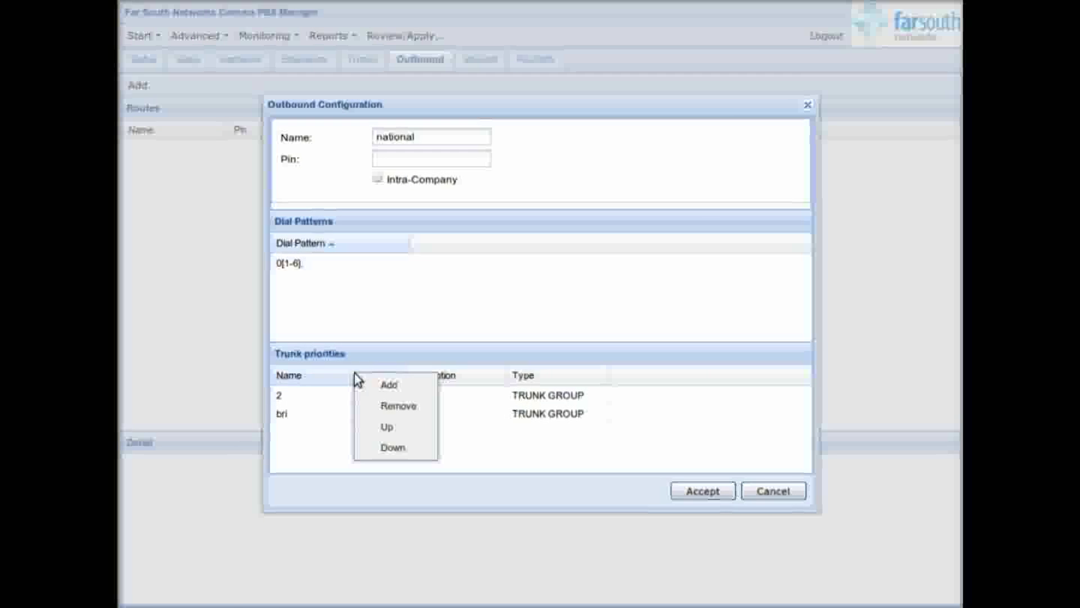
click(387, 383)
click(370, 198)
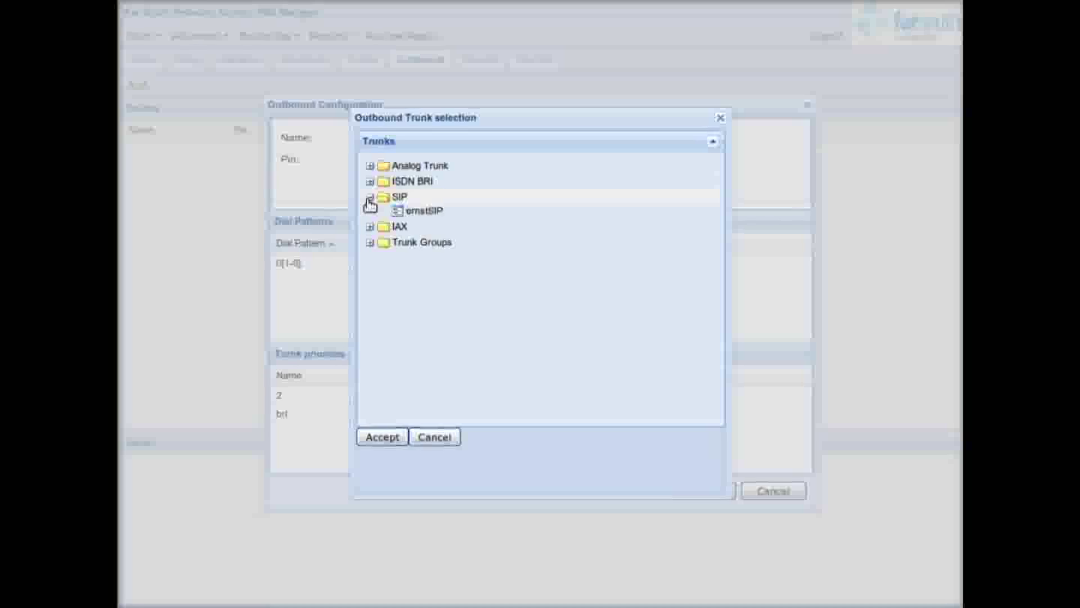
click(404, 212)
click(388, 437)
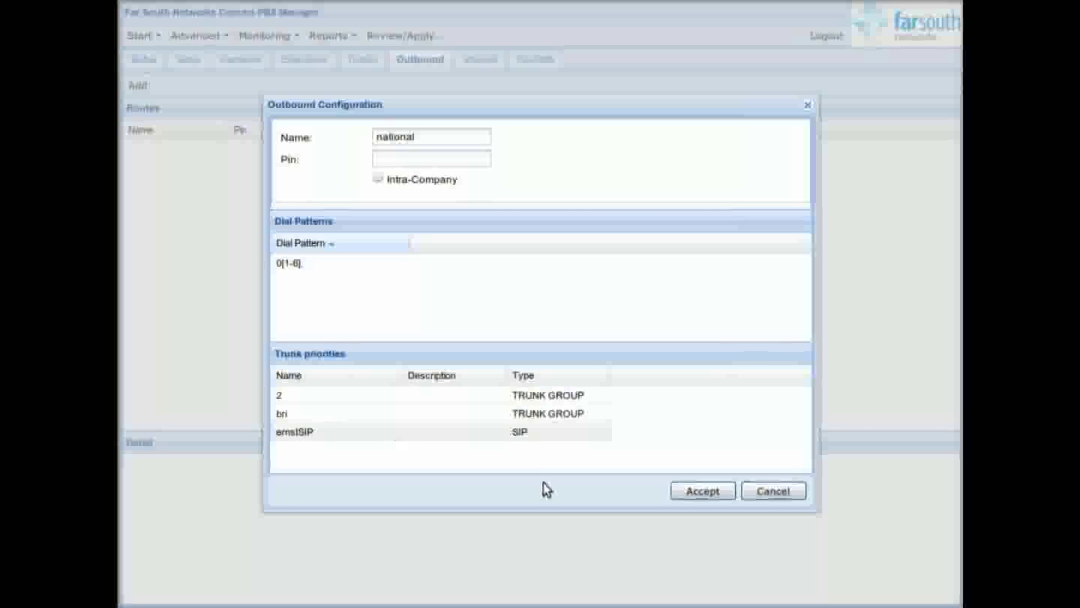
Step: Keep ernstSIP last after moving it up and back, then save the national route
right_click(376, 434)
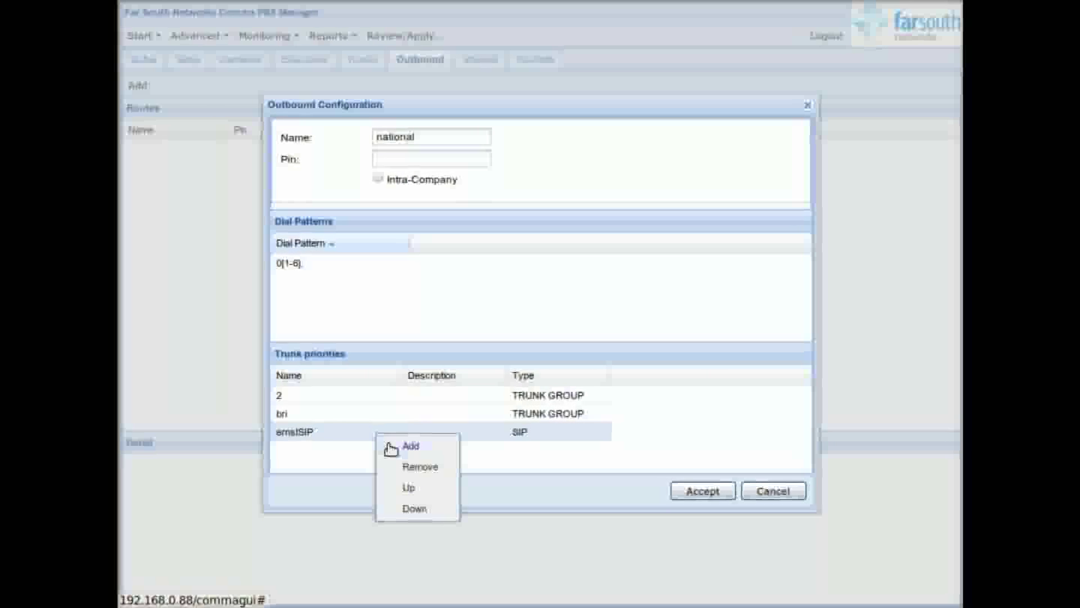
click(412, 489)
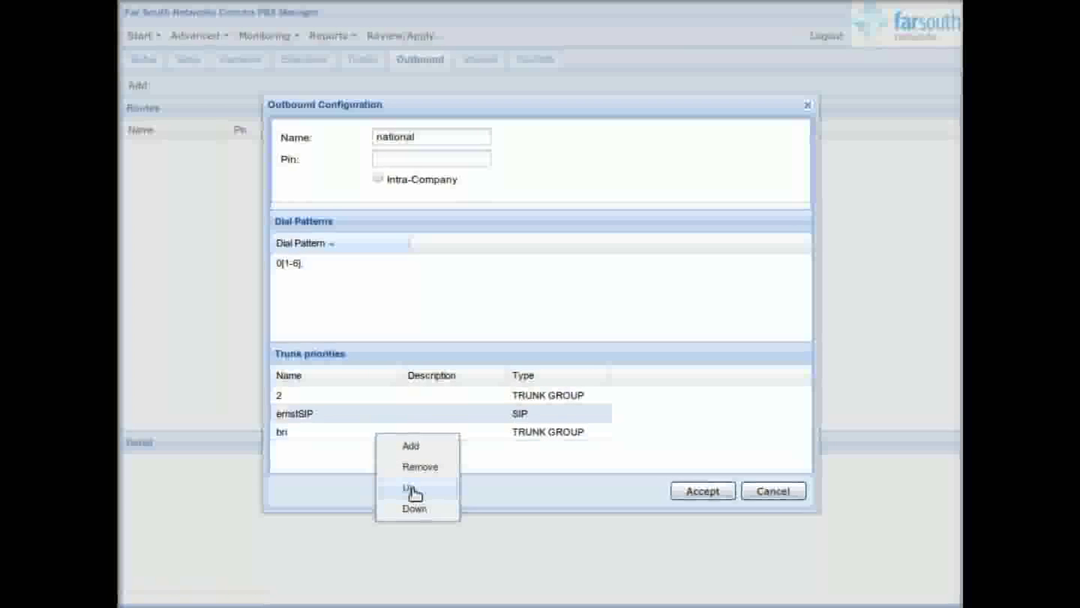
right_click(412, 416)
click(447, 489)
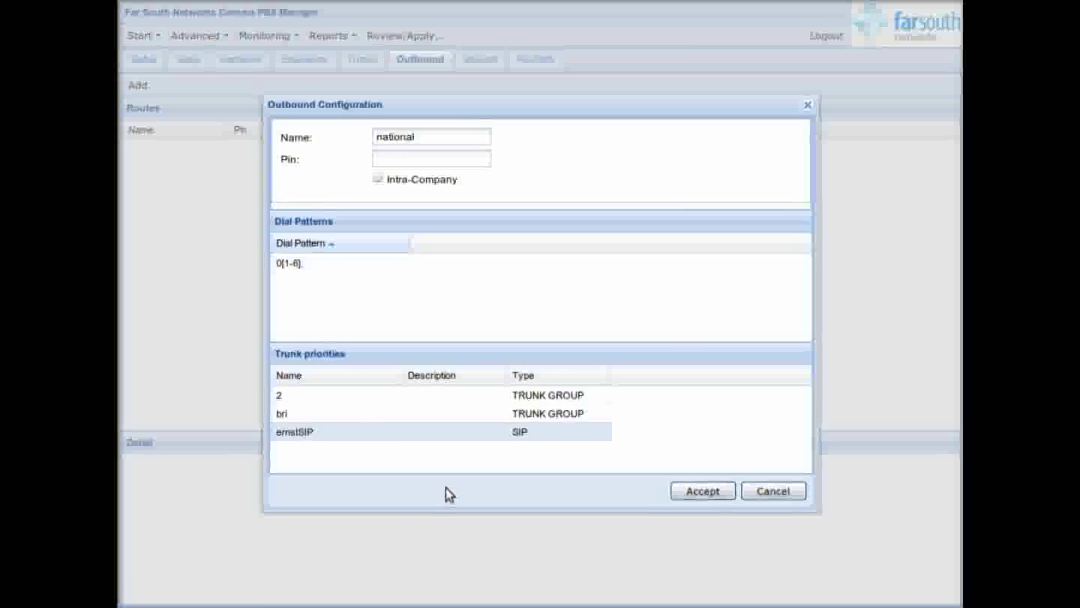
click(411, 157)
drag(302, 158, 283, 160)
click(450, 154)
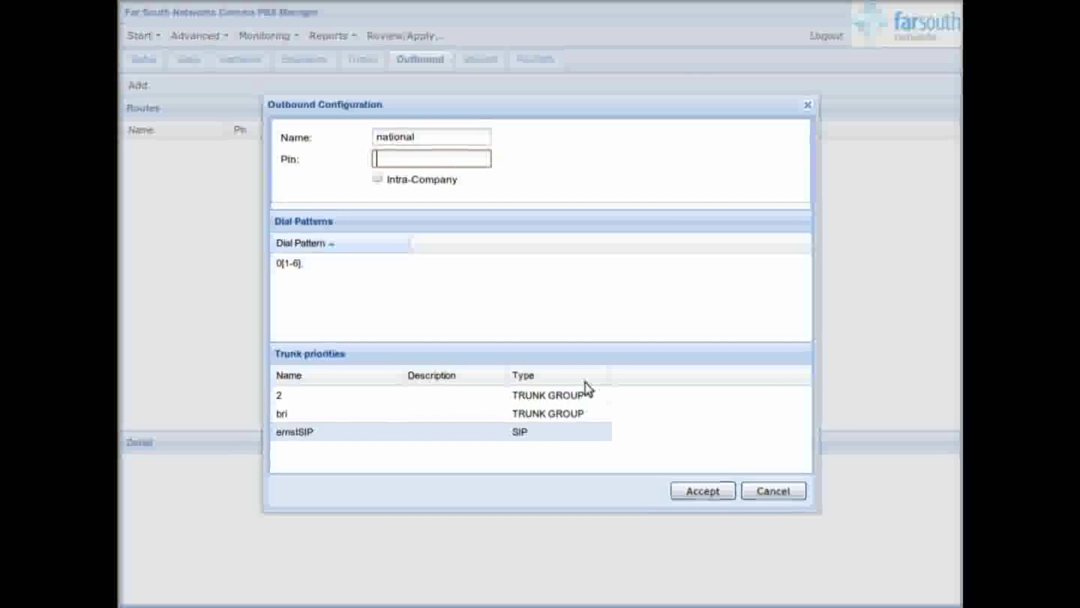
click(702, 494)
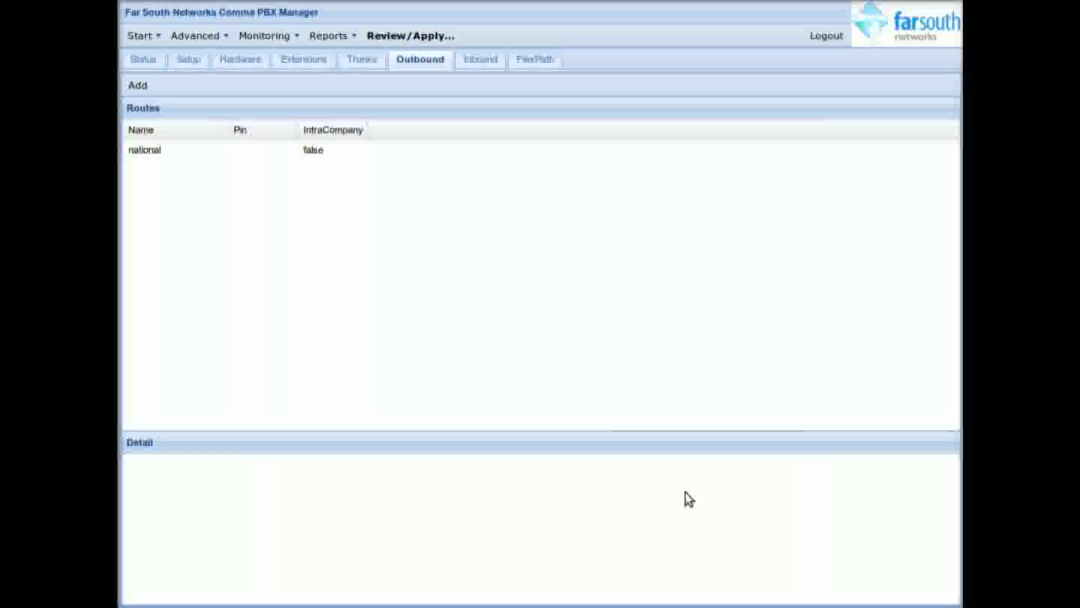
Step: Name the new route LCR and give it dial pattern X
click(402, 137)
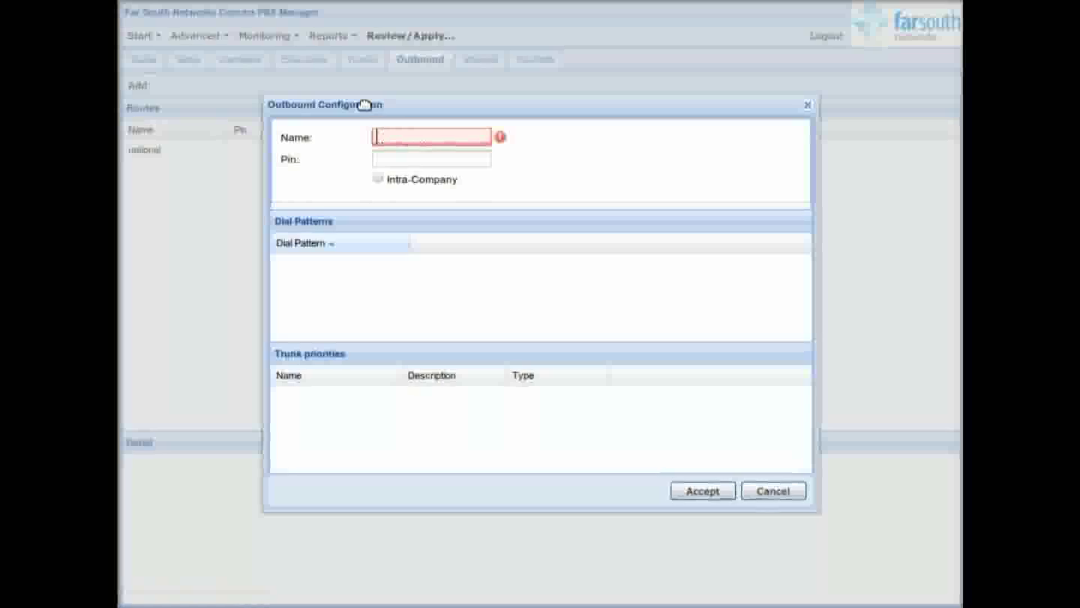
text(LCR)
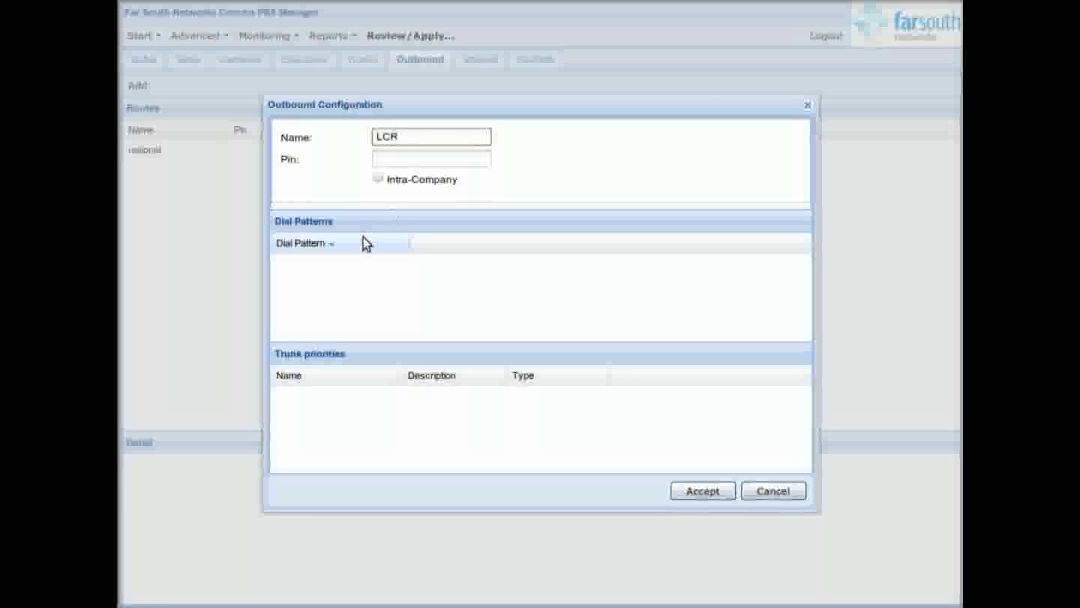
right_click(365, 241)
click(376, 245)
text(X.)
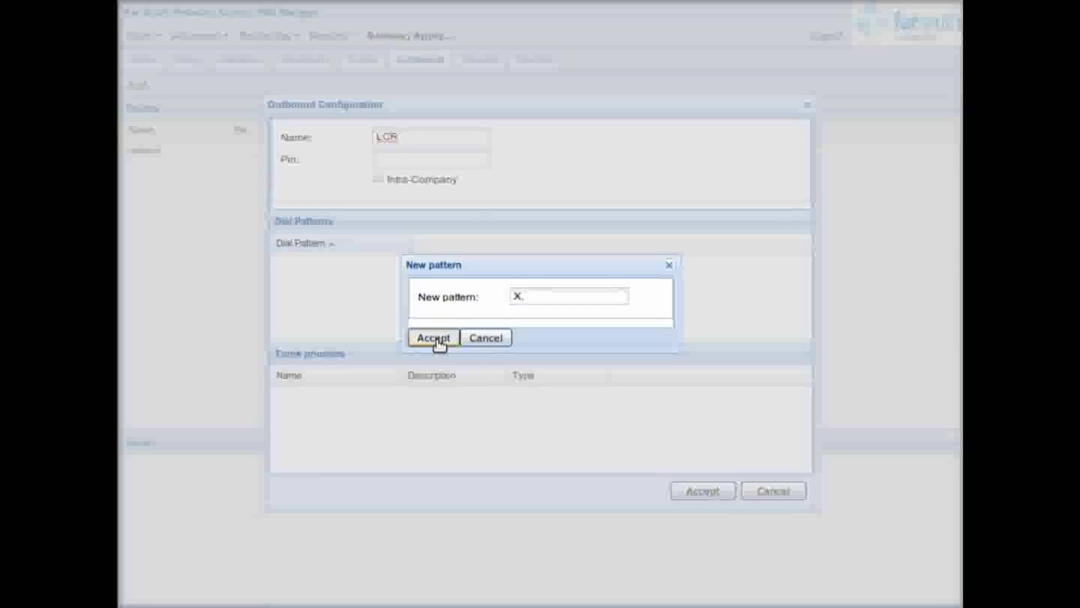
click(439, 338)
Step: Add trunks ernstSIP then trunk group 1 (ISDN PRI) to LCR and save it
right_click(347, 375)
click(373, 385)
click(370, 197)
click(419, 212)
click(382, 437)
right_click(347, 382)
click(374, 388)
click(370, 229)
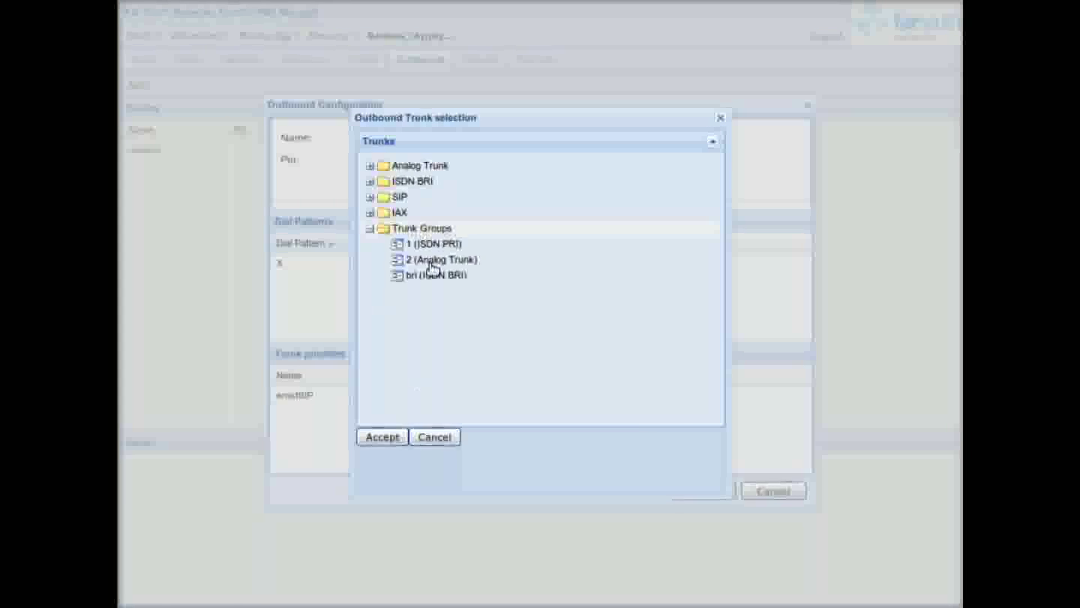
click(432, 261)
click(449, 244)
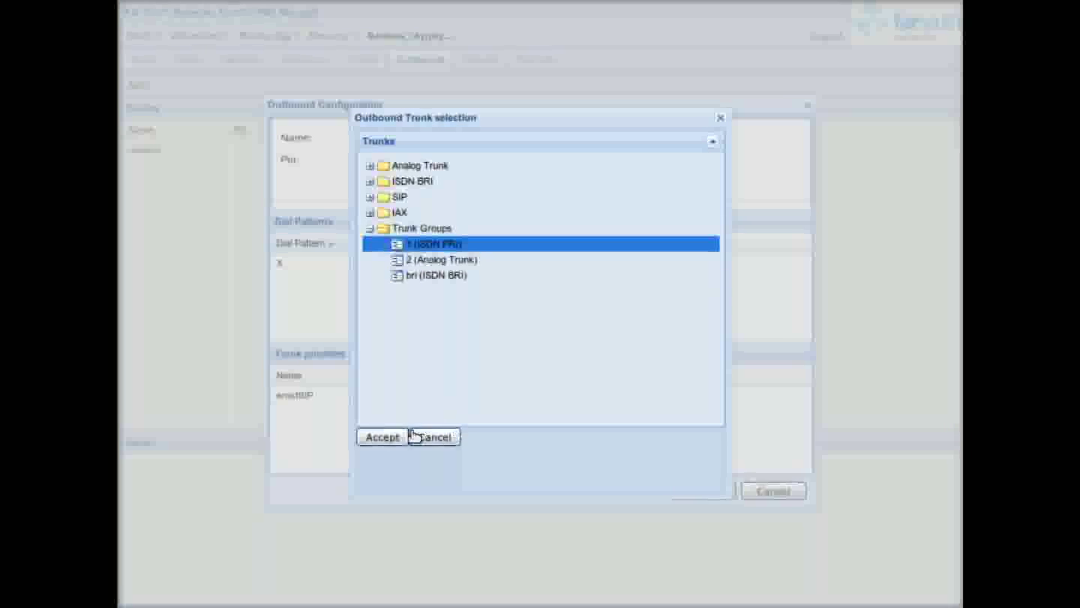
click(391, 437)
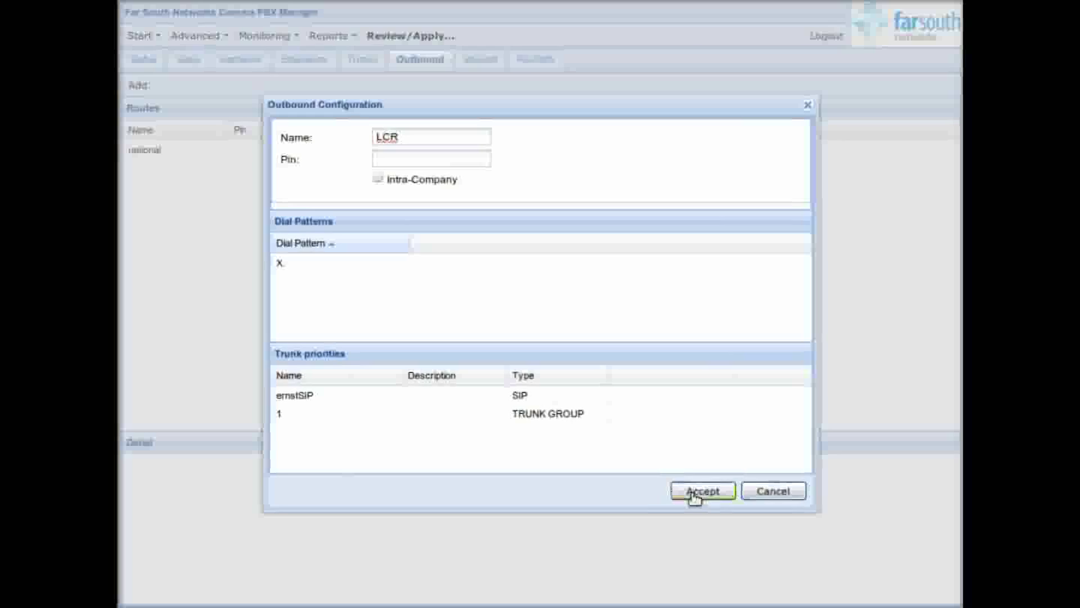
click(695, 491)
Step: Start a new outbound route testPRI with dial pattern 88|X
click(142, 87)
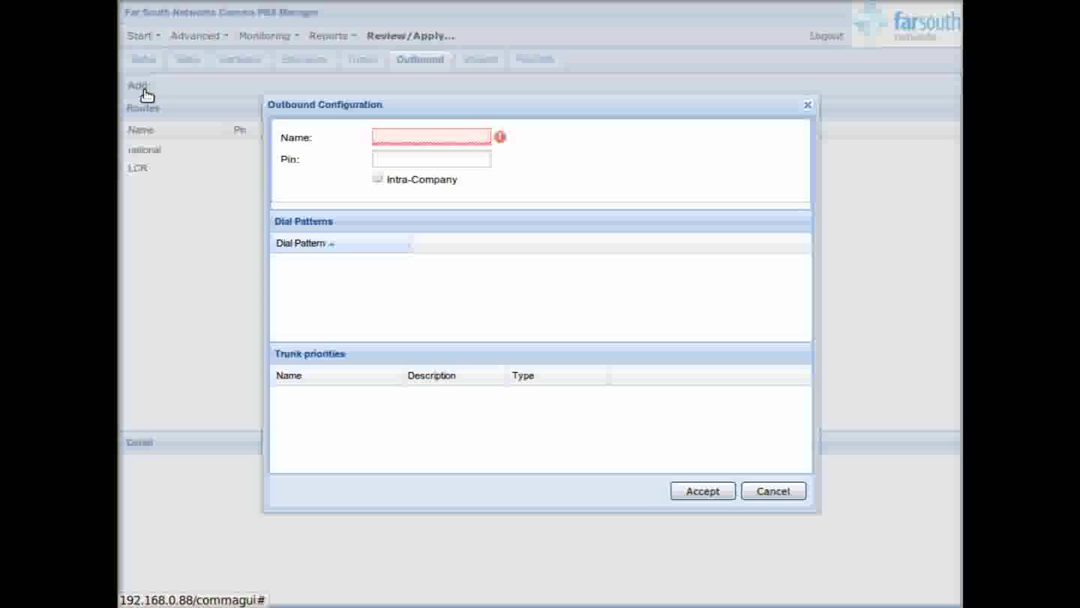
click(398, 135)
text(testPRI)
right_click(297, 239)
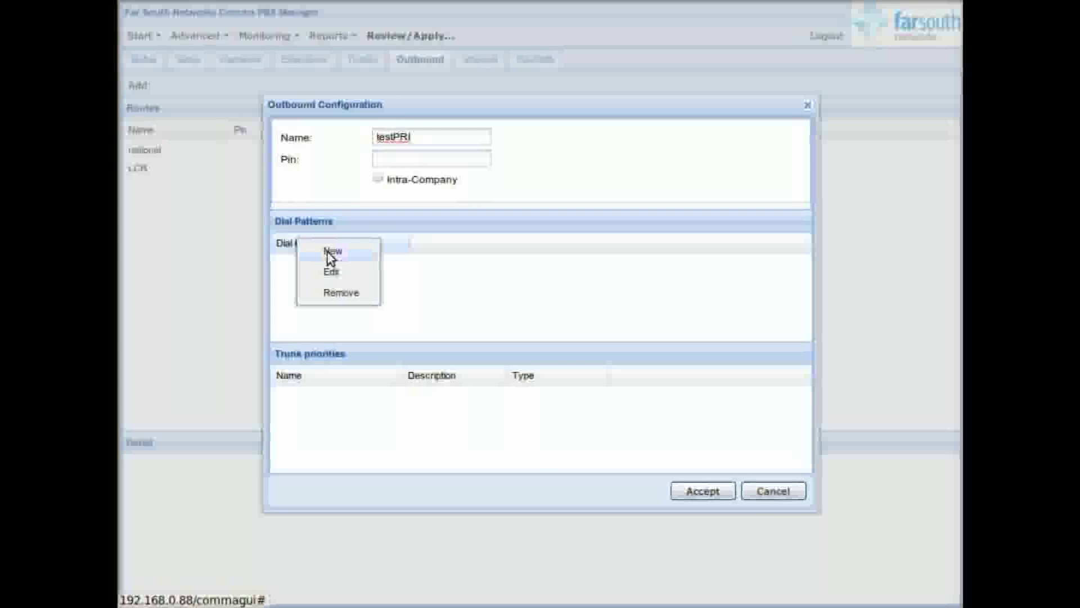
click(330, 254)
text(88|X.)
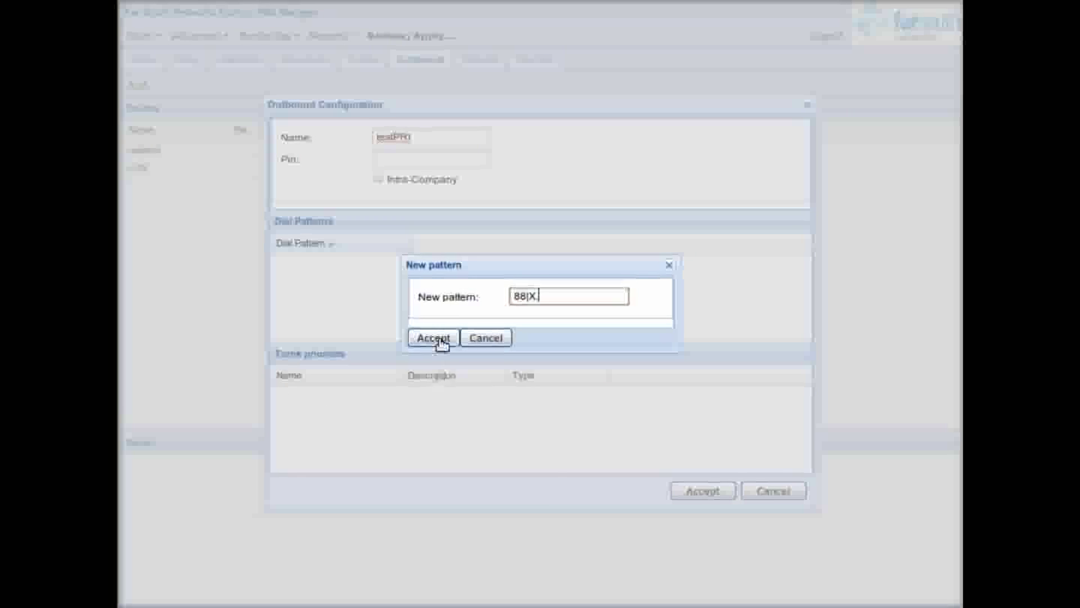
click(440, 340)
Step: Add trunk group 1 (ISDN PRI) to testPRI and save the route
right_click(323, 379)
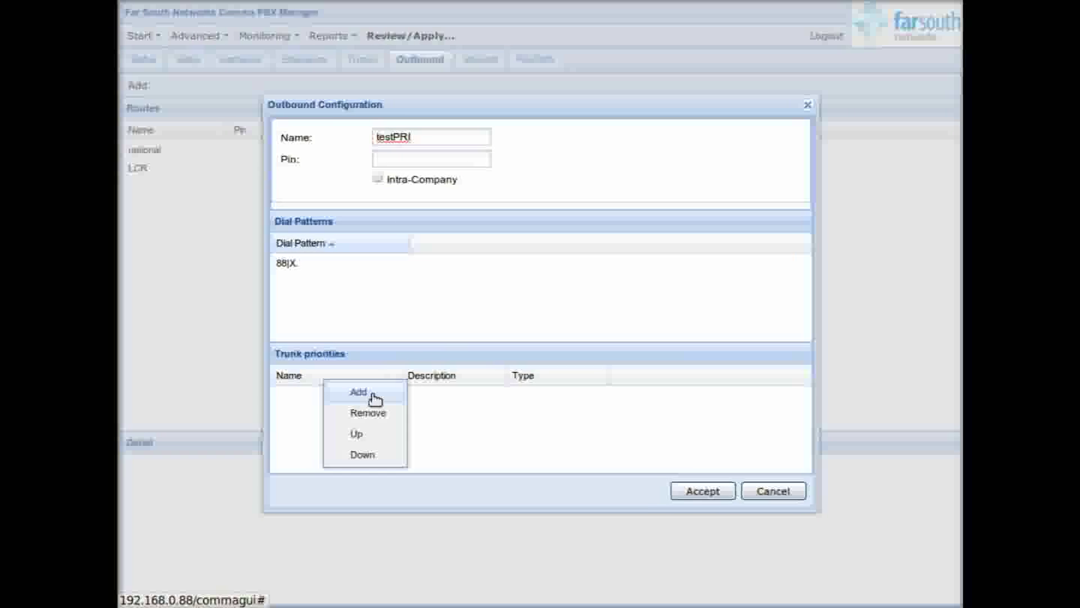
click(376, 399)
click(369, 229)
click(430, 250)
click(376, 440)
click(703, 493)
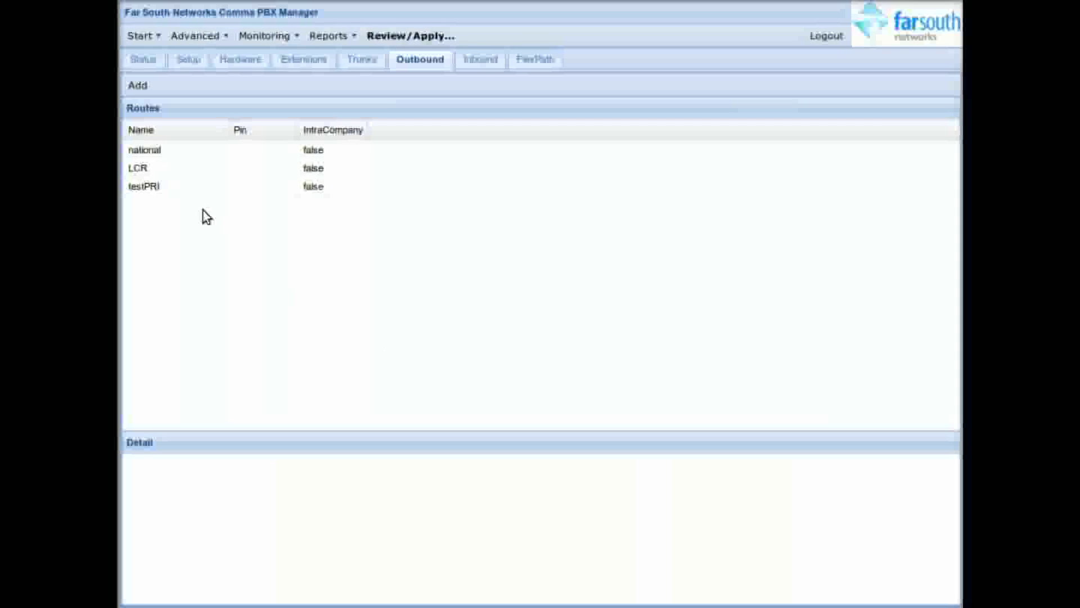
Step: Move testPRI to the top of the routes and check the national and LCR details
right_click(203, 189)
click(258, 248)
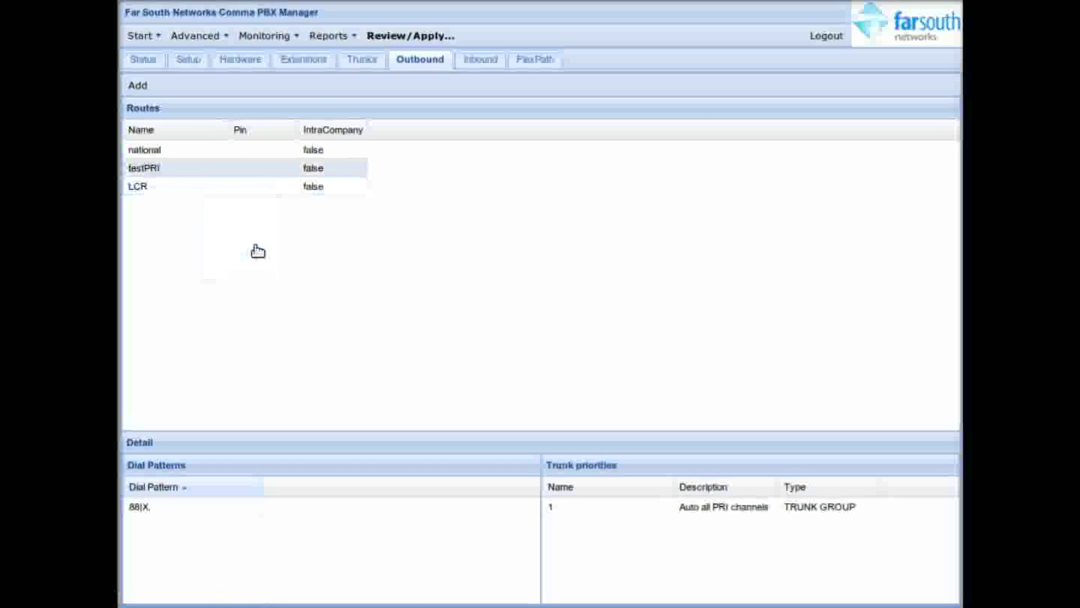
right_click(229, 167)
click(286, 223)
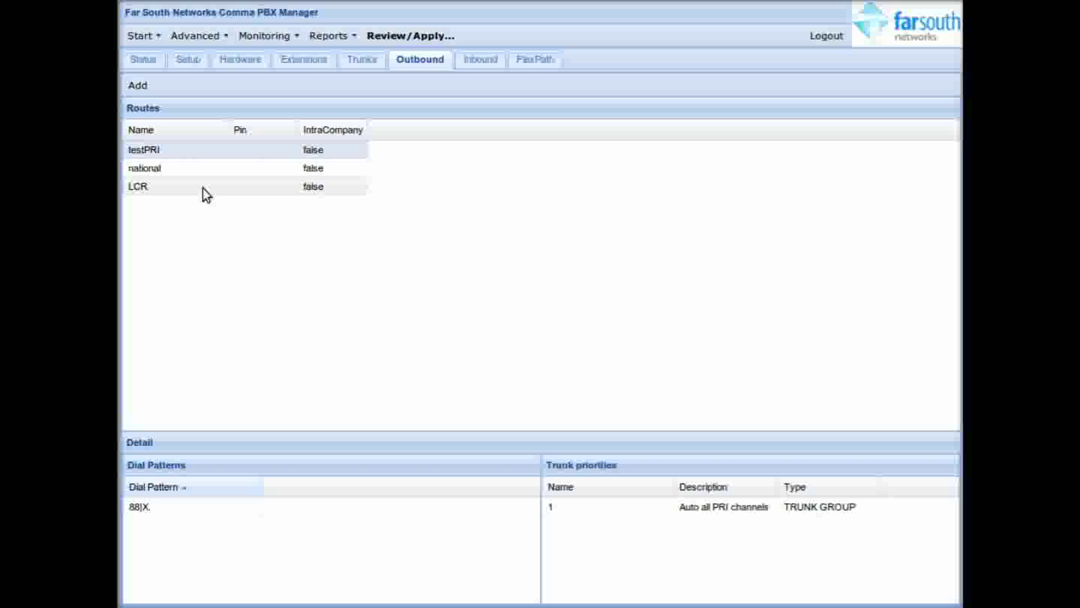
click(194, 168)
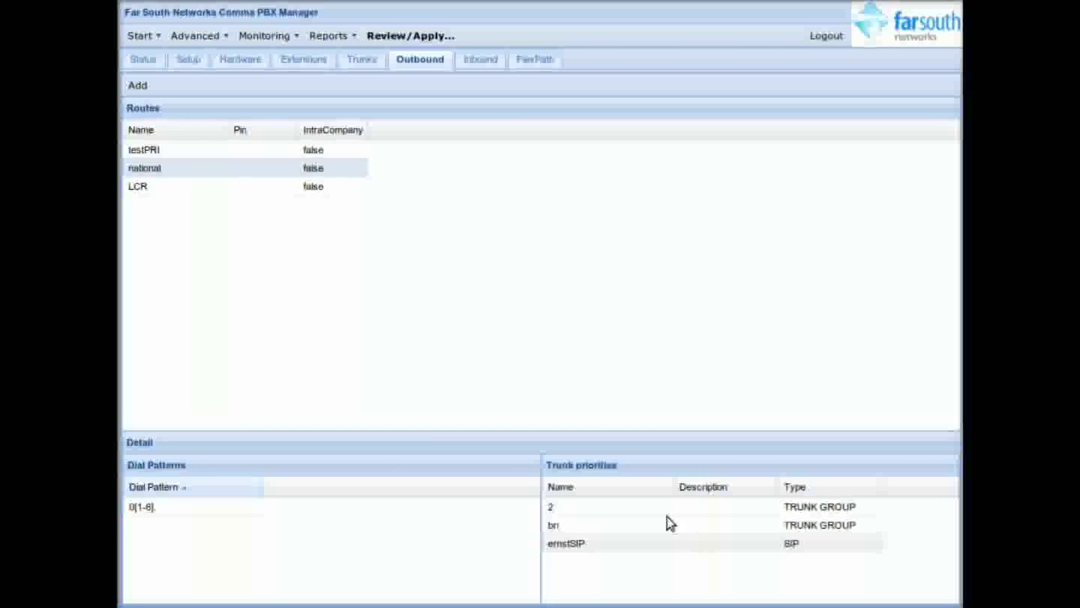
click(178, 185)
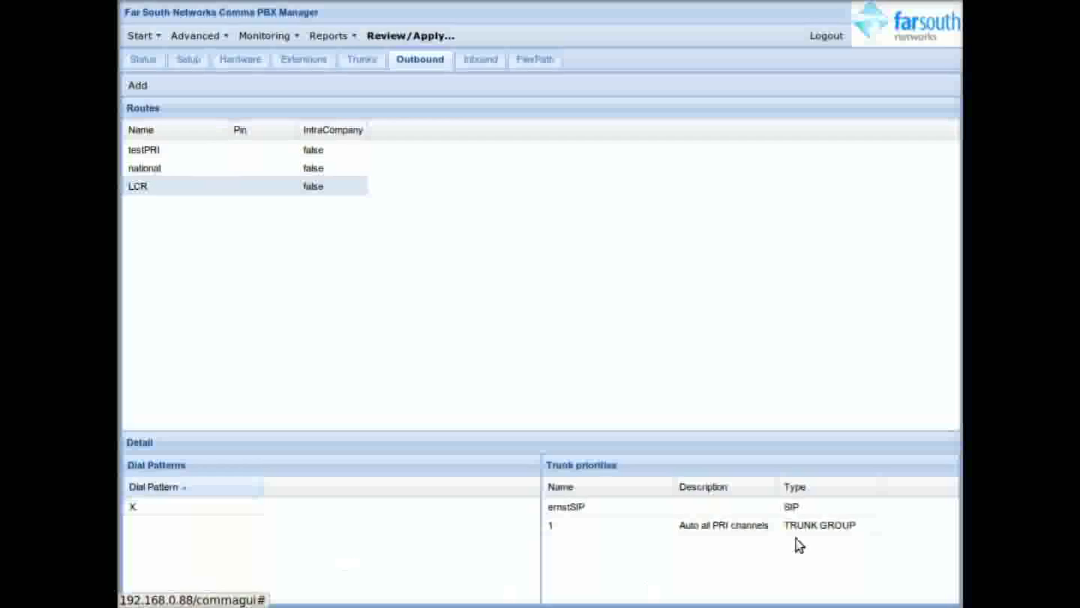
Step: Apply the outbound route changes and go to the Inbound routes page
click(437, 36)
click(614, 479)
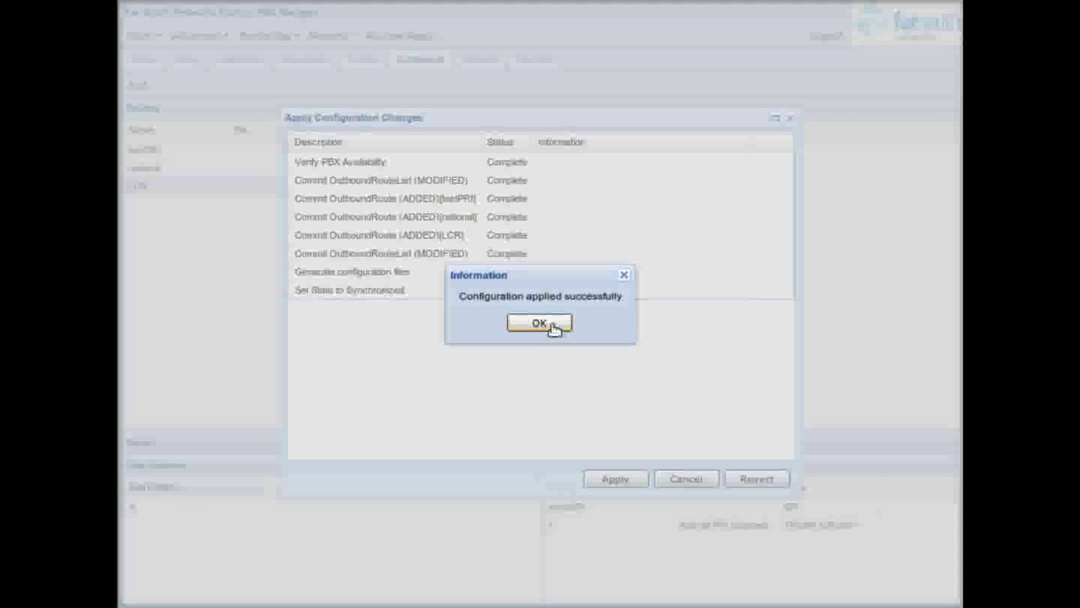
click(551, 323)
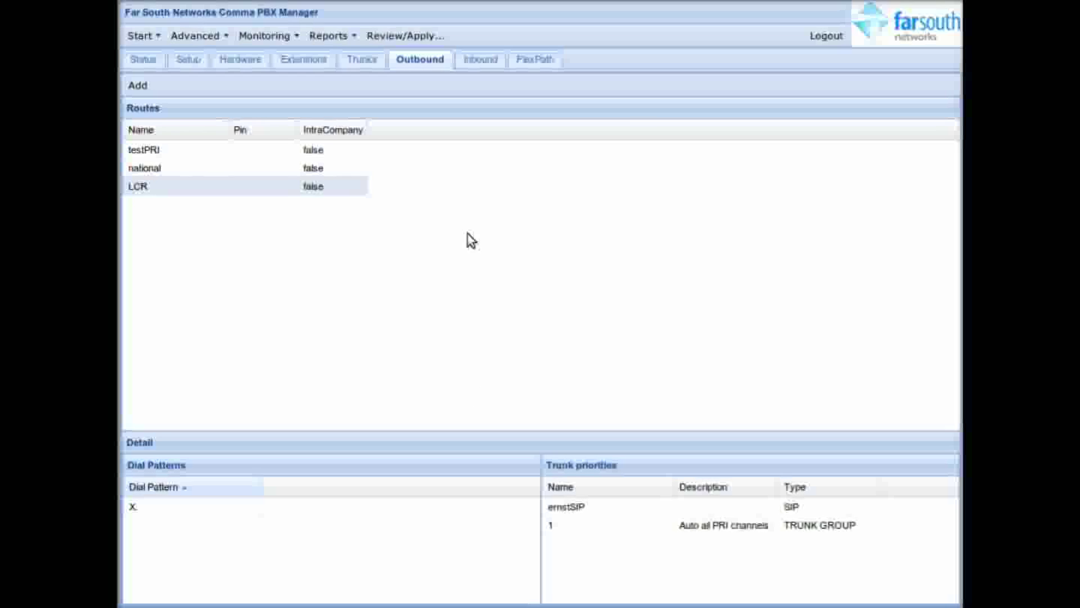
click(474, 61)
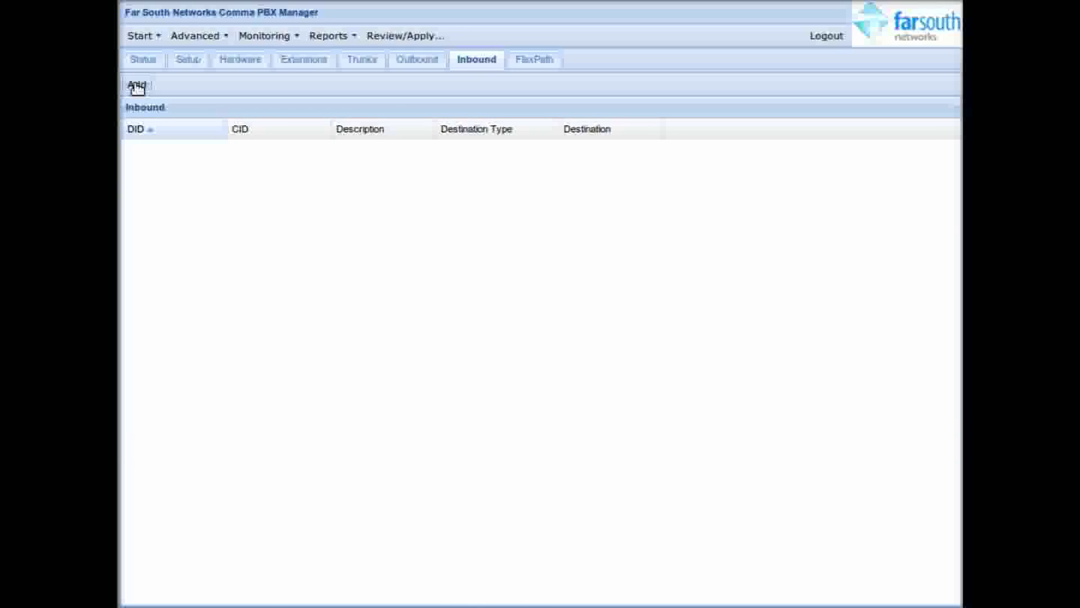
Step: Add an inbound route whose destination is Extension 1001 and save it
click(136, 85)
click(443, 352)
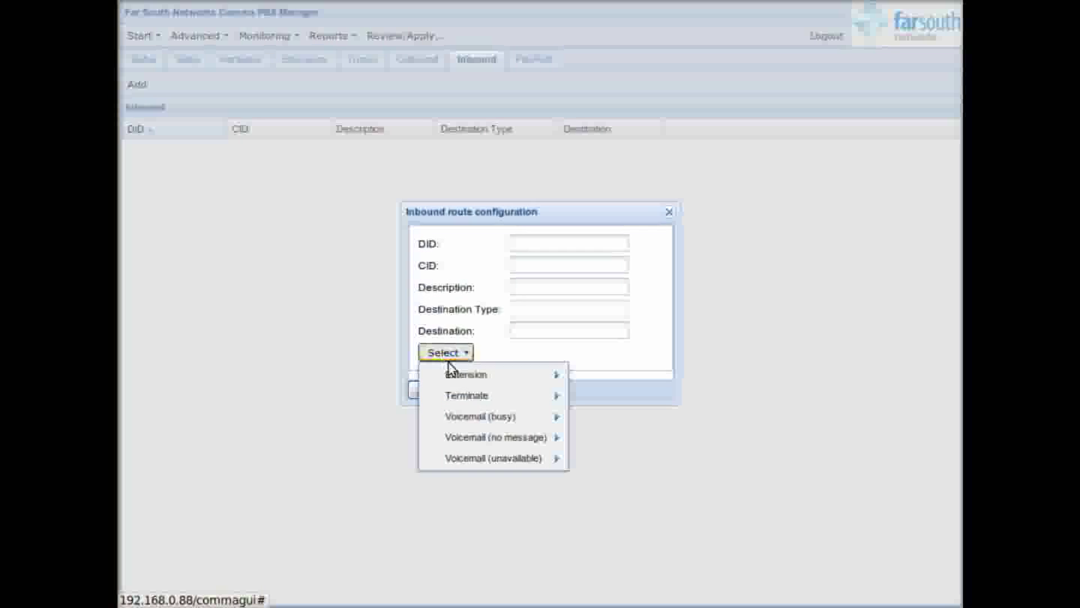
mouse_move(458, 377)
mouse_move(644, 384)
mouse_move(632, 404)
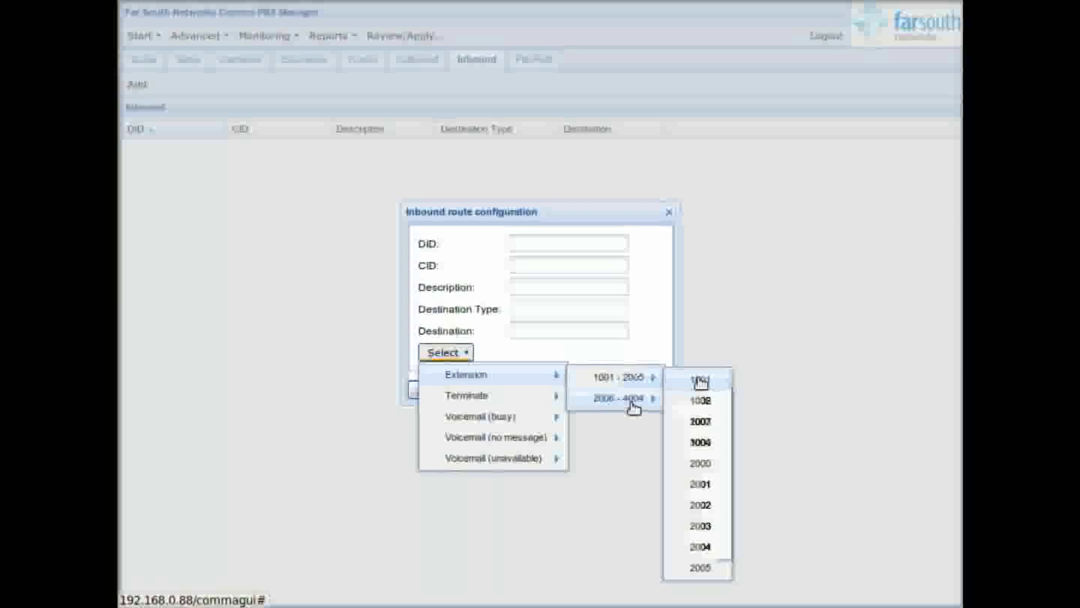
click(698, 381)
click(423, 389)
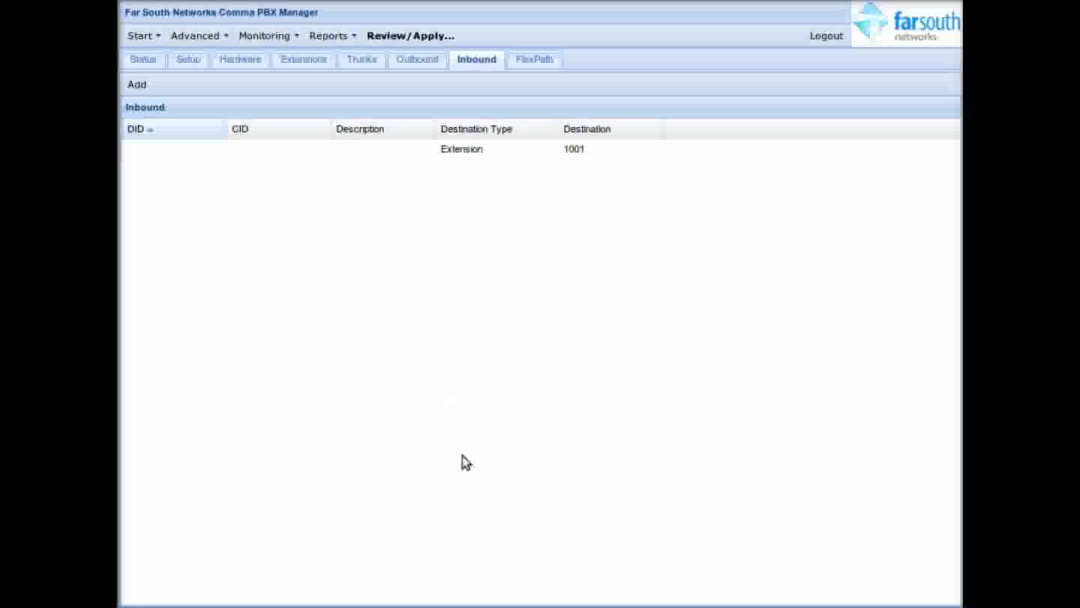
Step: Add inbound route DID 3000 'Test music' terminating on on_hold_forever, then review and apply the changes
click(137, 85)
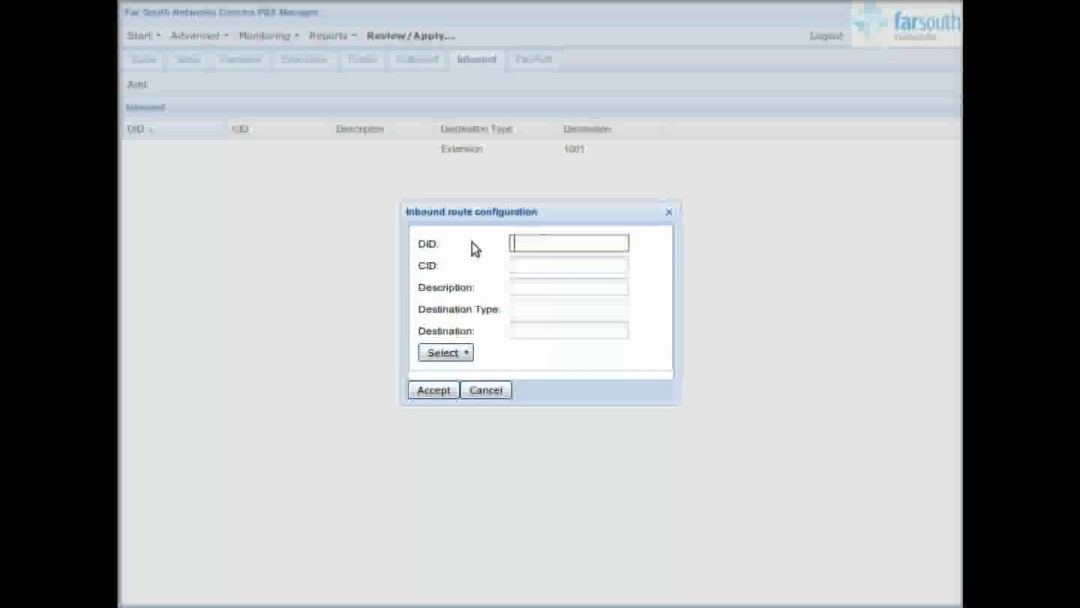
text(3000)
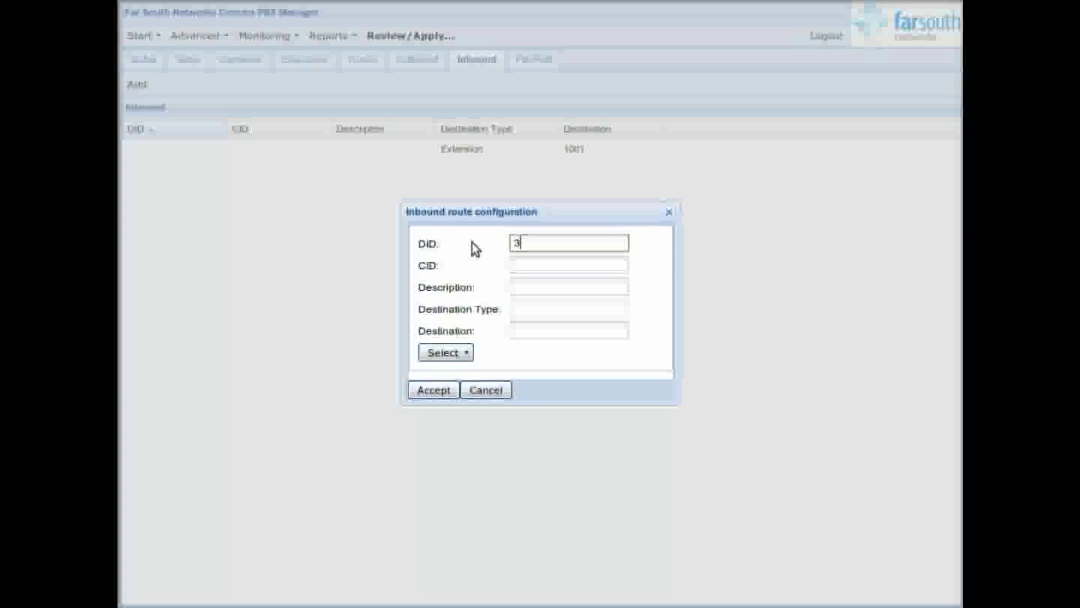
click(453, 352)
mouse_move(488, 396)
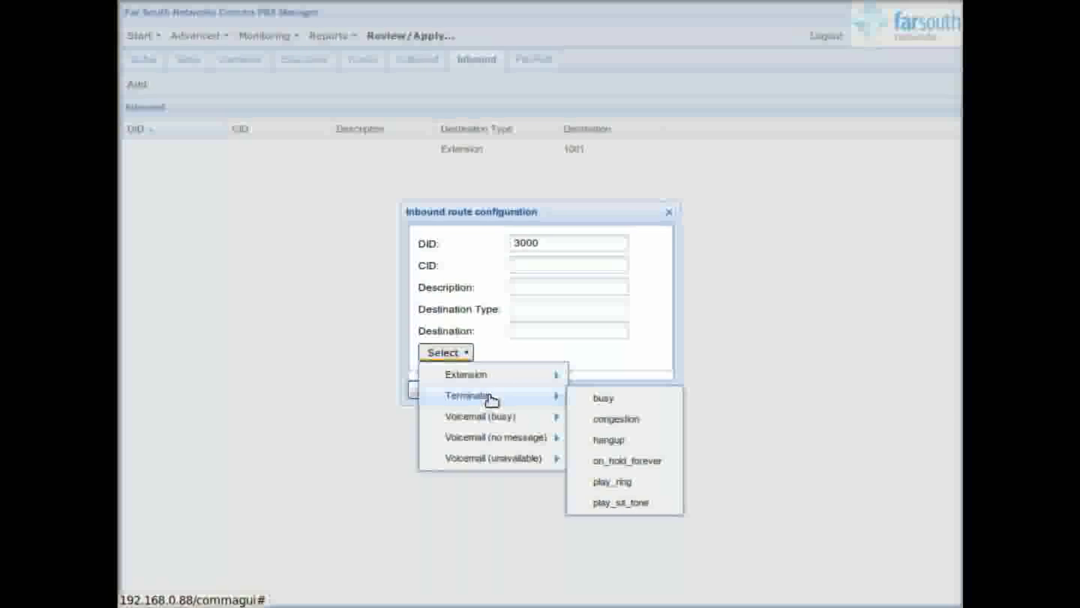
click(652, 462)
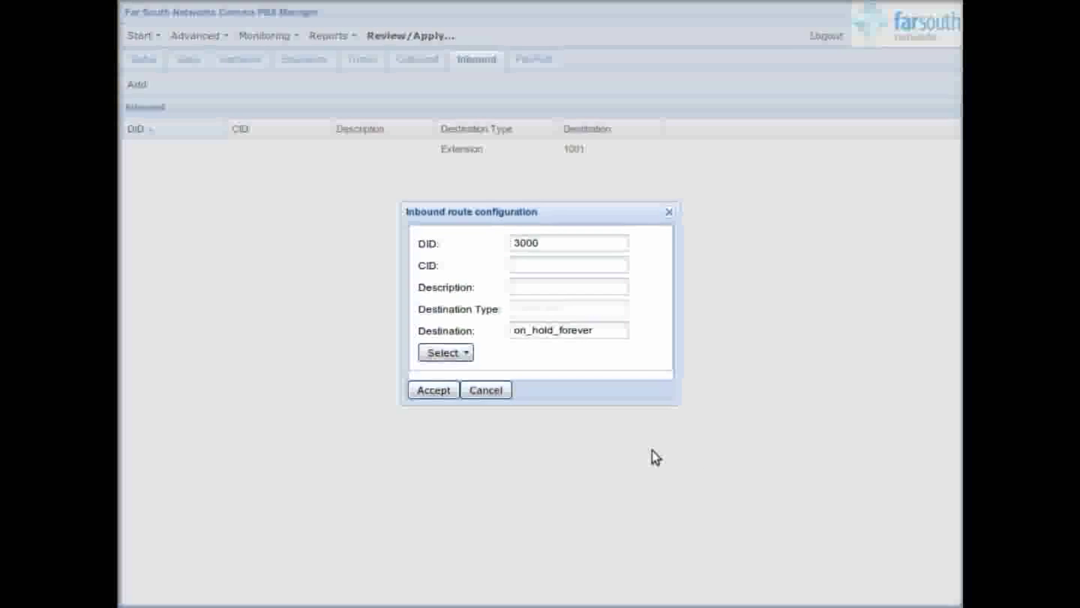
click(519, 289)
text(Te)
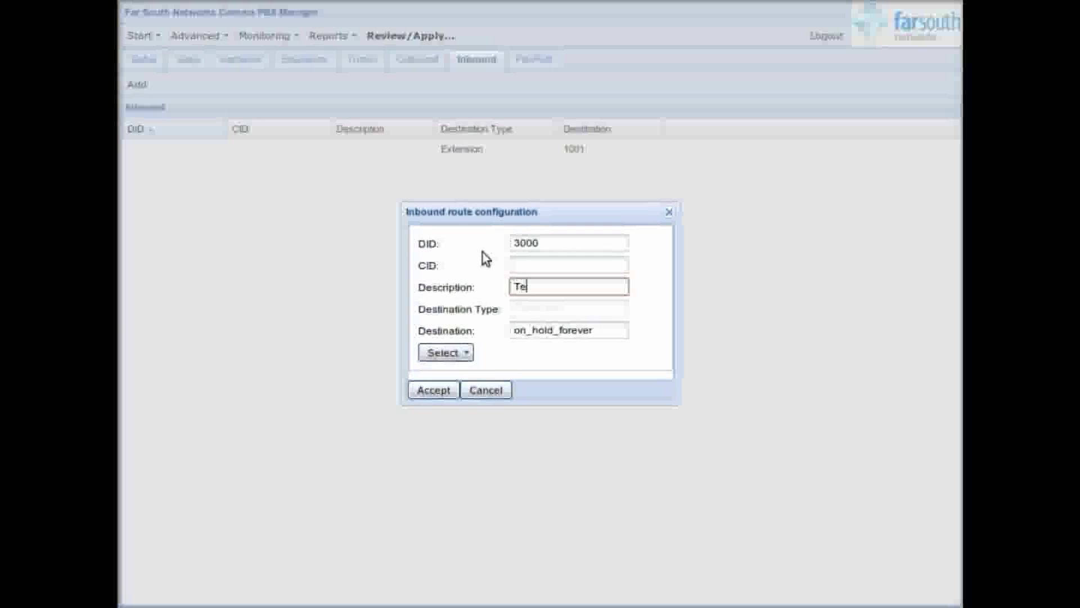
text(st music)
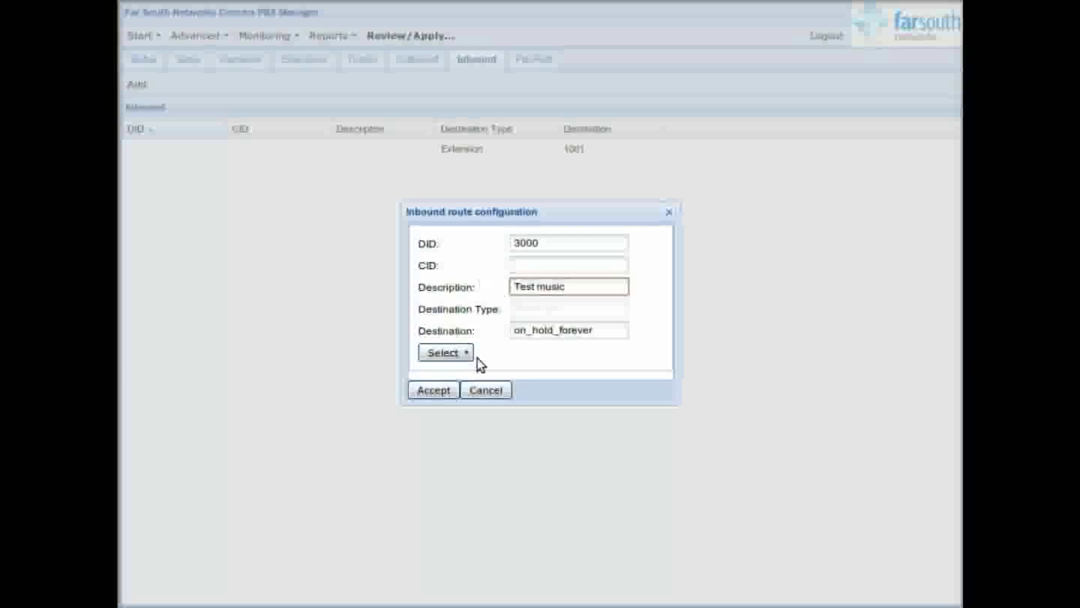
click(441, 394)
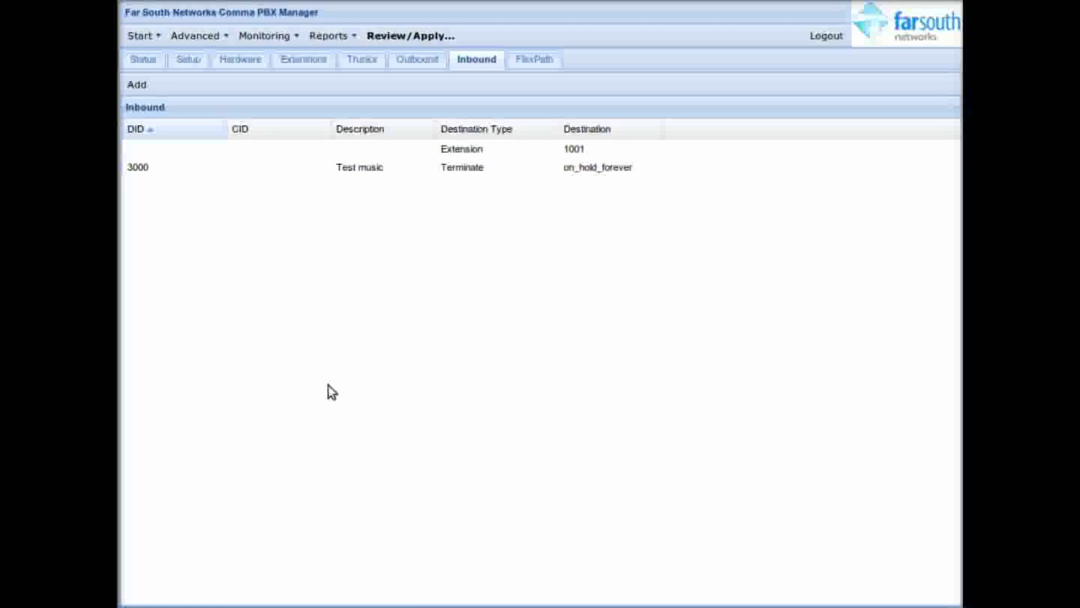
click(438, 37)
click(630, 478)
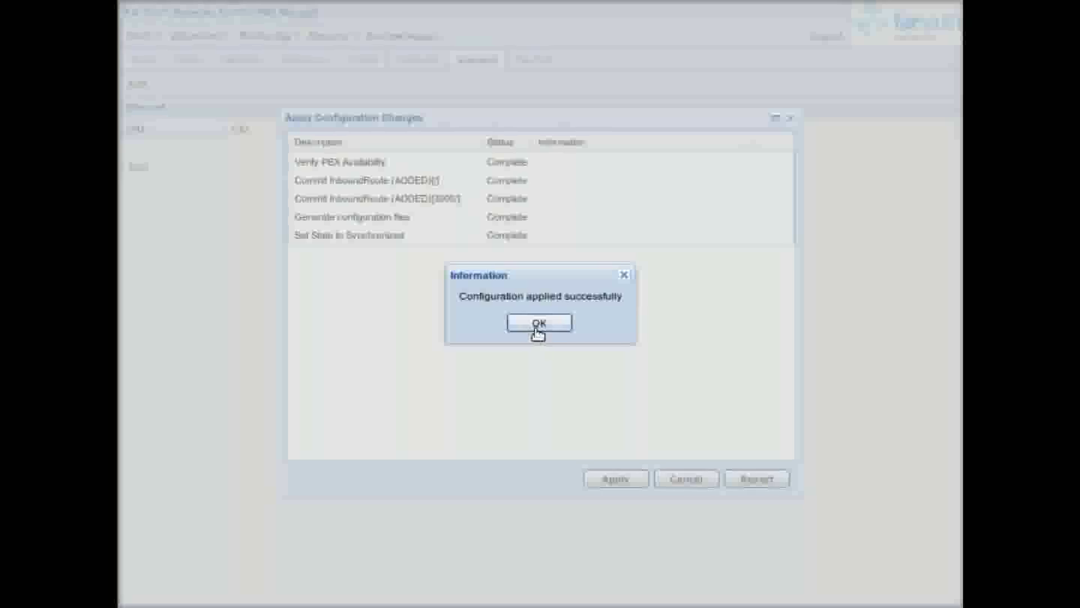
Step: Confirm the 'Configuration applied successfully' message to return to the Inbound page
click(538, 324)
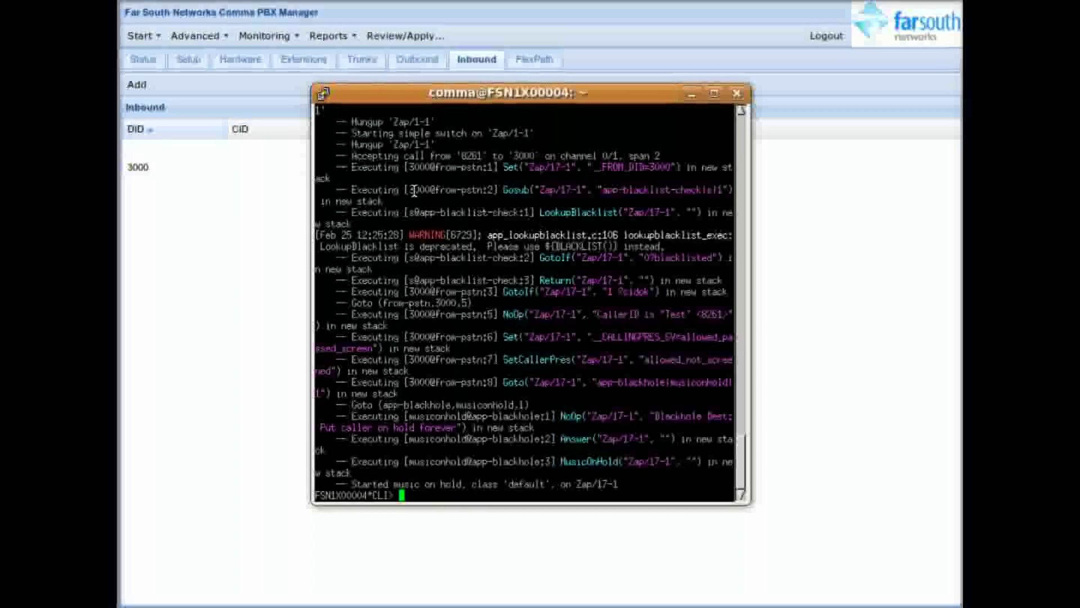
Step: Highlight the log lines showing the call entering 3000@from-pstn and MusicOnHold starting
double_click(450, 167)
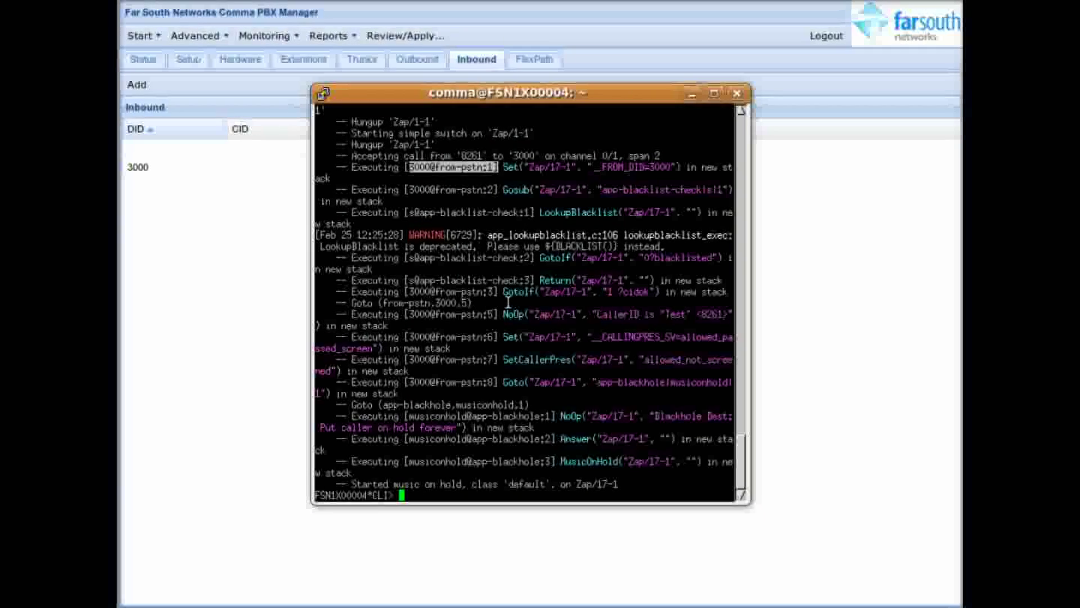
triple_click(444, 462)
click(442, 486)
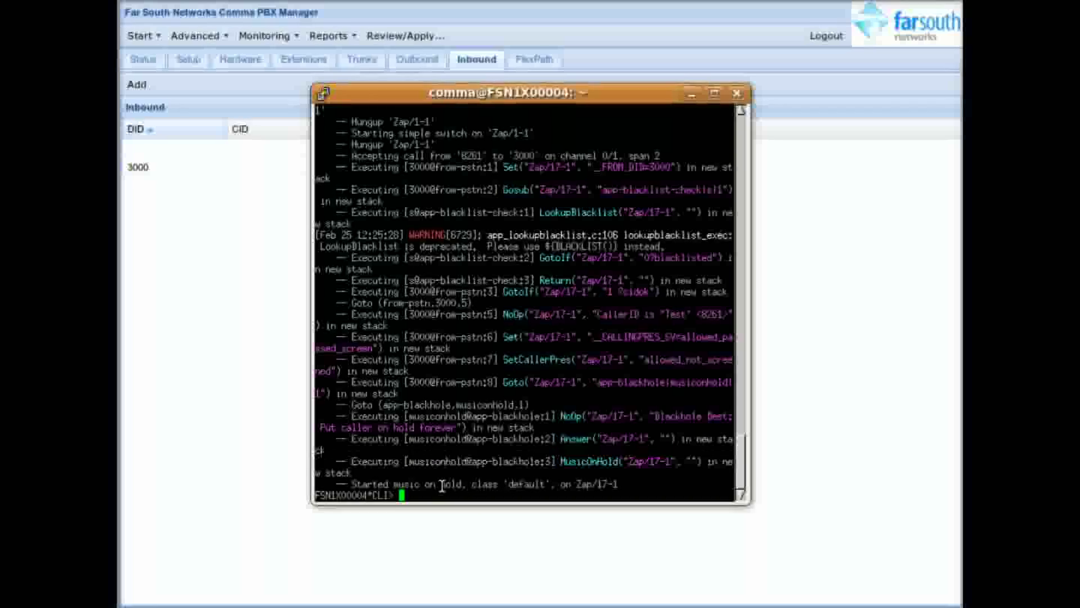
triple_click(441, 486)
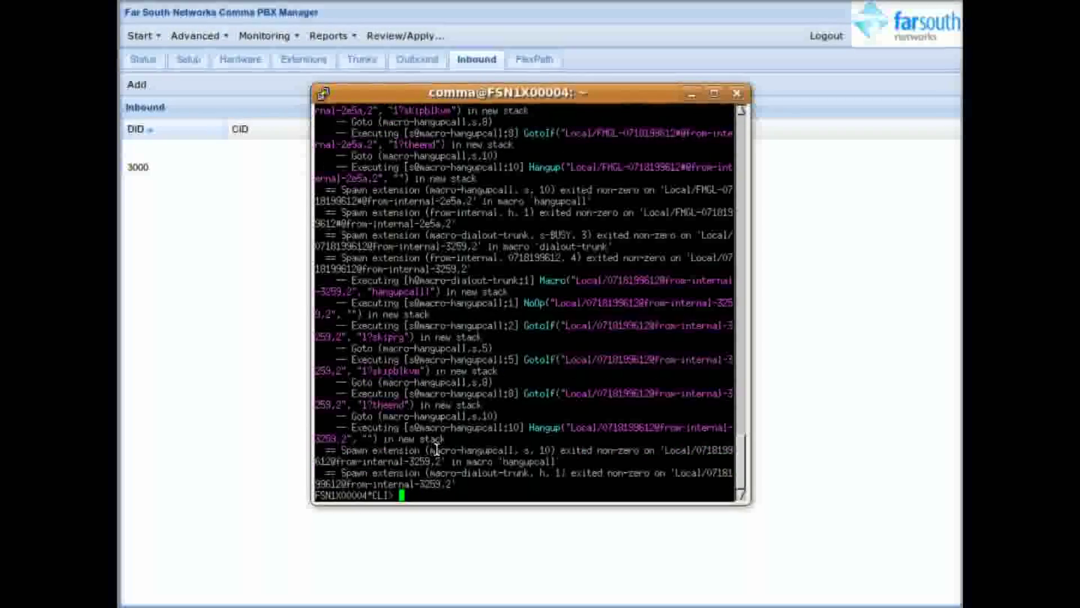
Step: Highlight the Zap/48-1 ringing line, then leave the Asterisk console with exit
triple_click(433, 472)
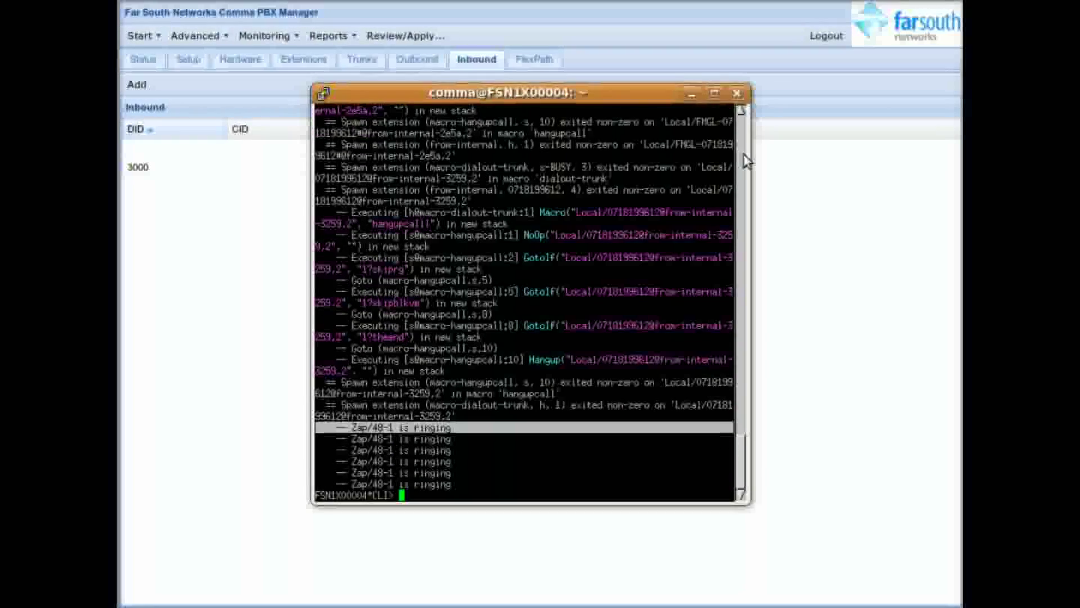
text(exit)
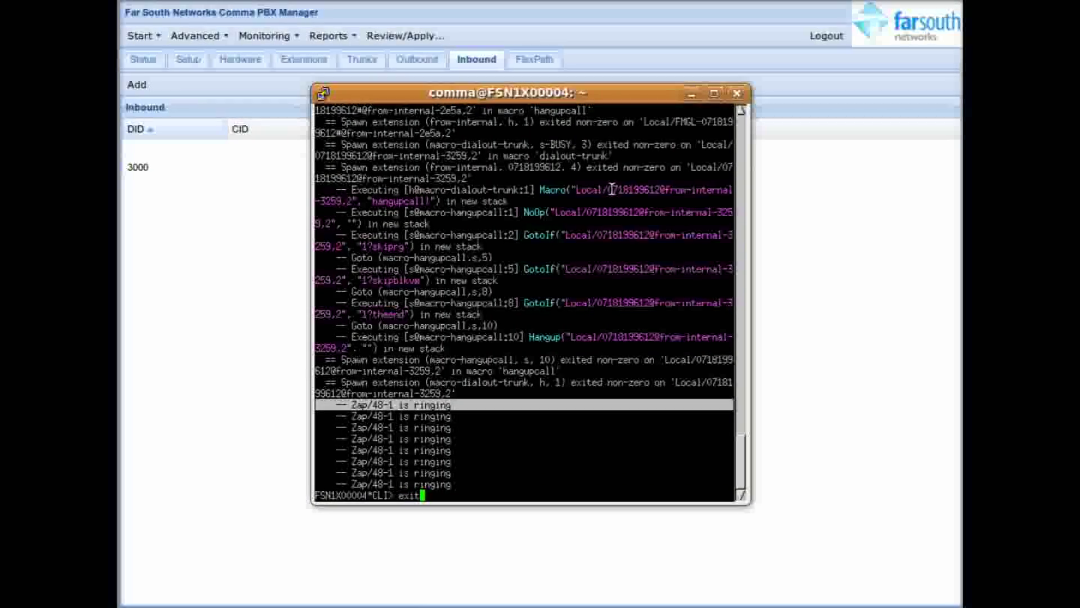
key(Return)
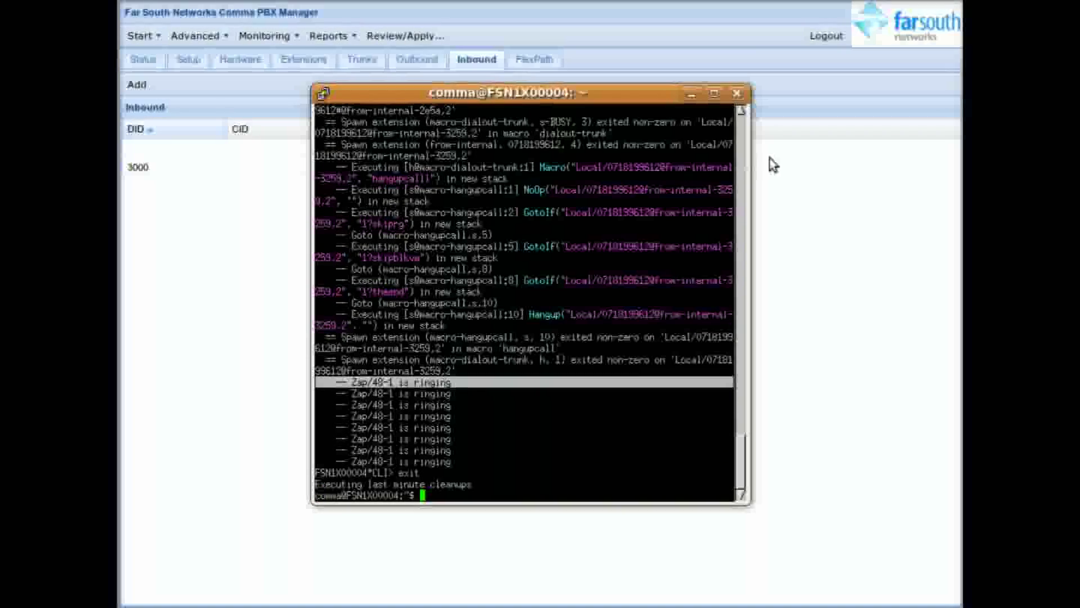
Step: Scroll back through the call log to review the call declined with SIP 603 busy
scroll(743, 150, up, 3)
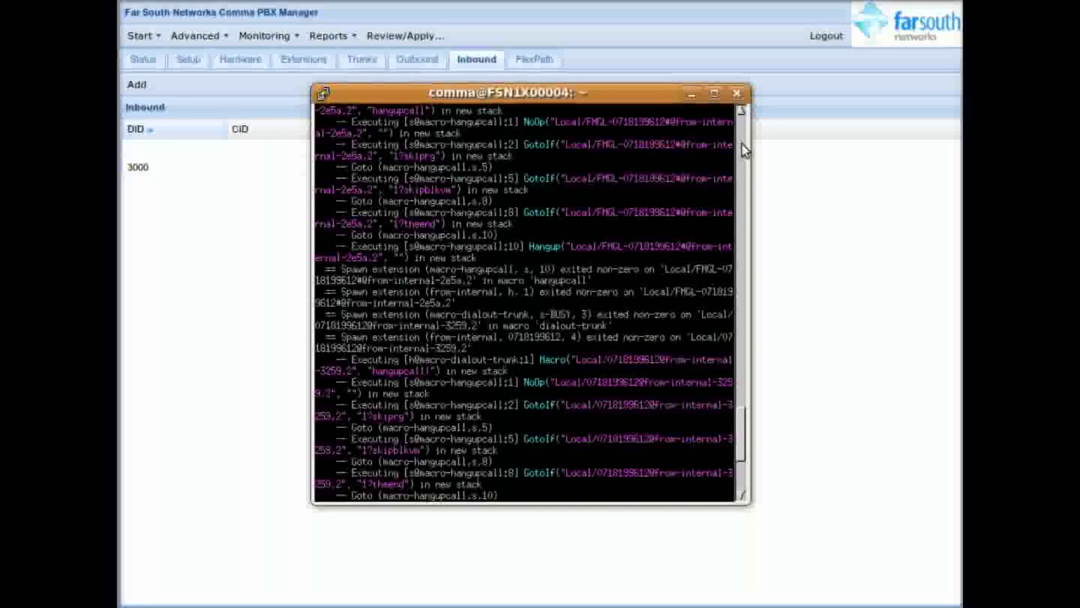
scroll(743, 151, up, 3)
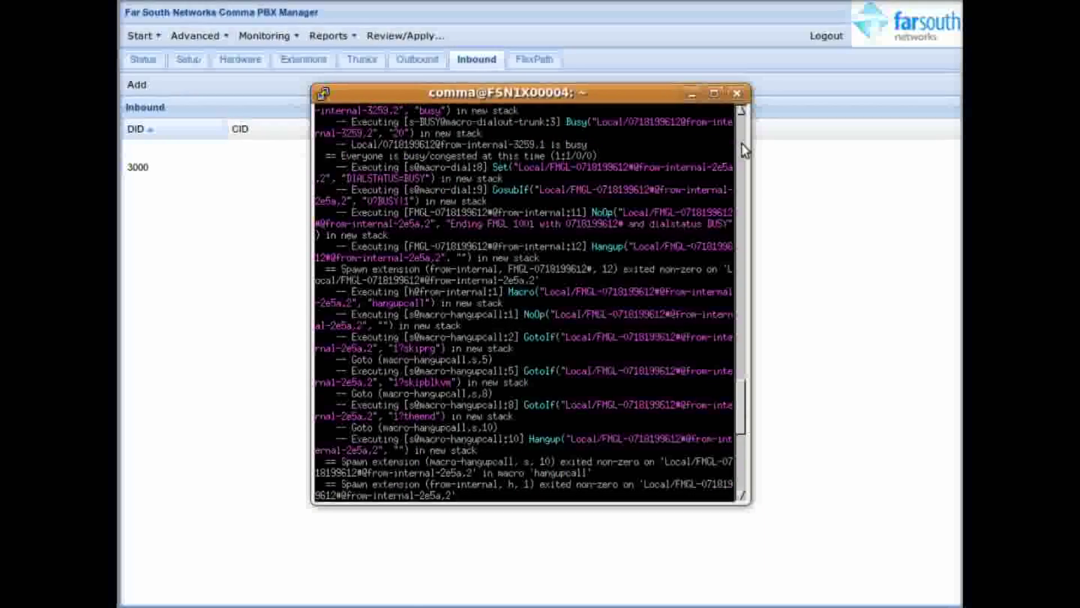
scroll(743, 150, up, 3)
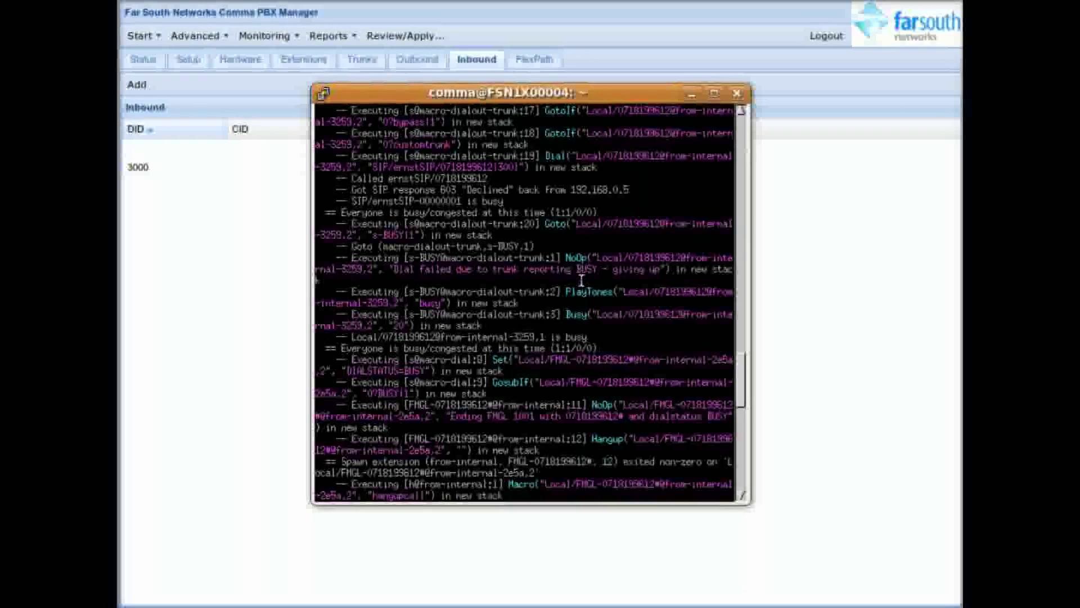
scroll(582, 280, down, 5)
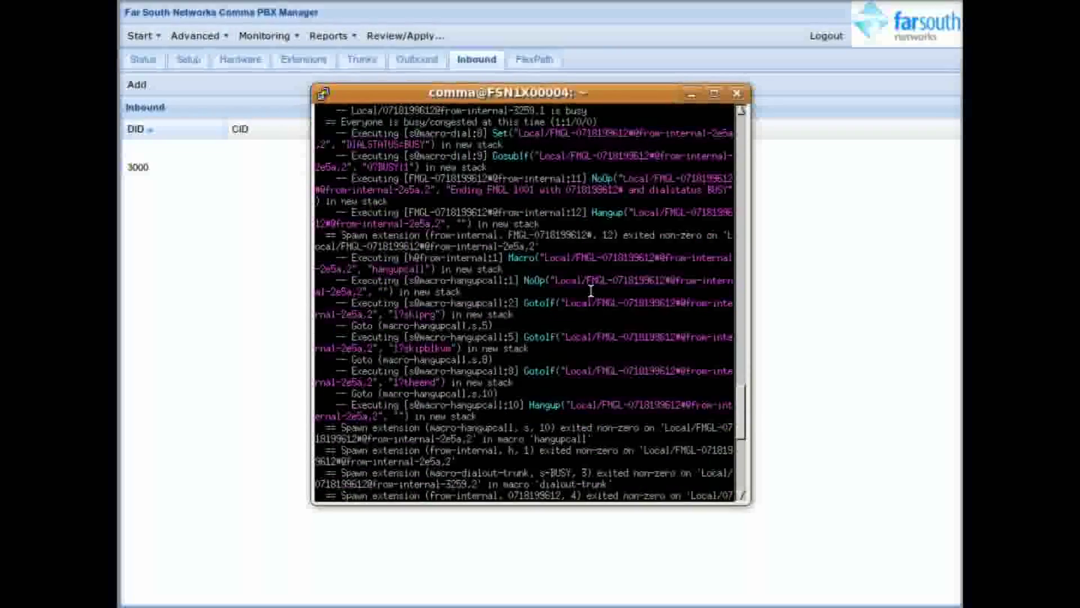
scroll(591, 289, down, 8)
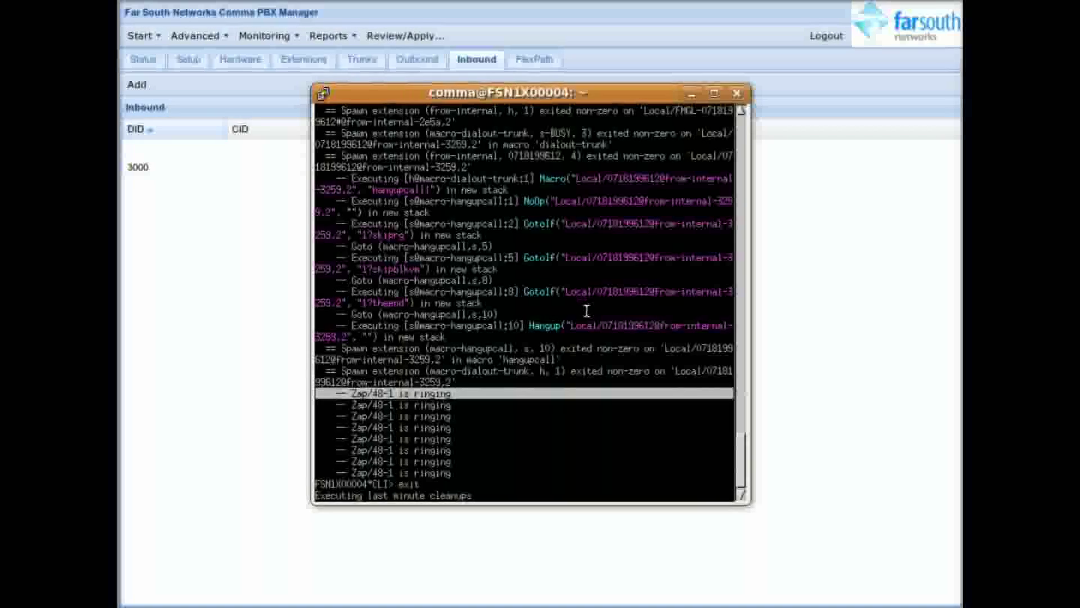